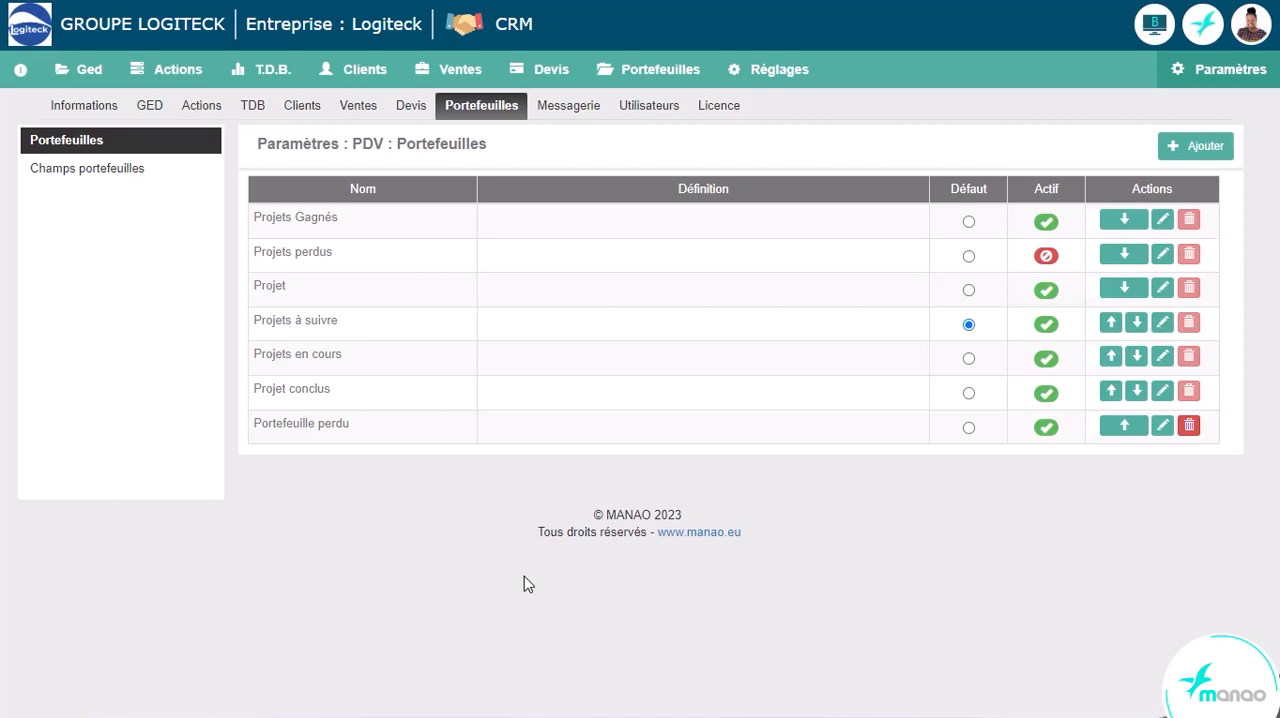
- Move the Projets à suivre portfolio to the top of its list and the Projet portfolio field above Vendeur
{"action": "left_click", "coordinate": [1124, 254]}
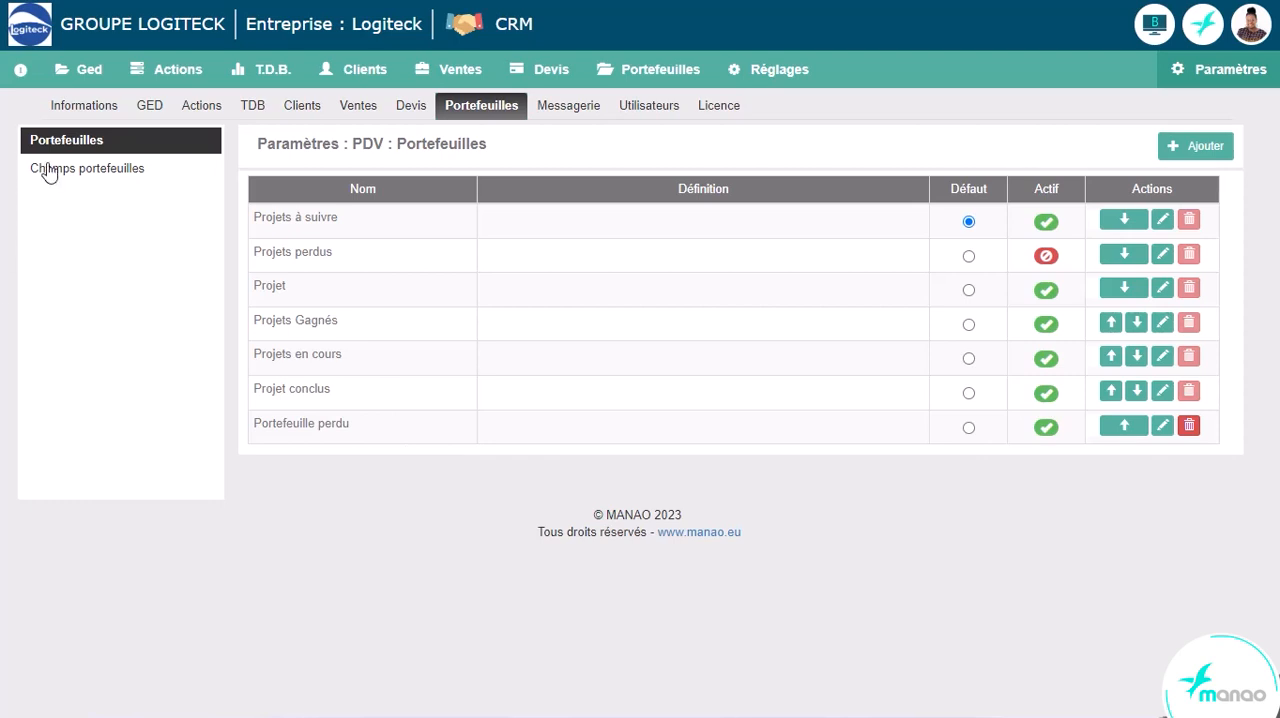
{"action": "left_click", "coordinate": [87, 176]}
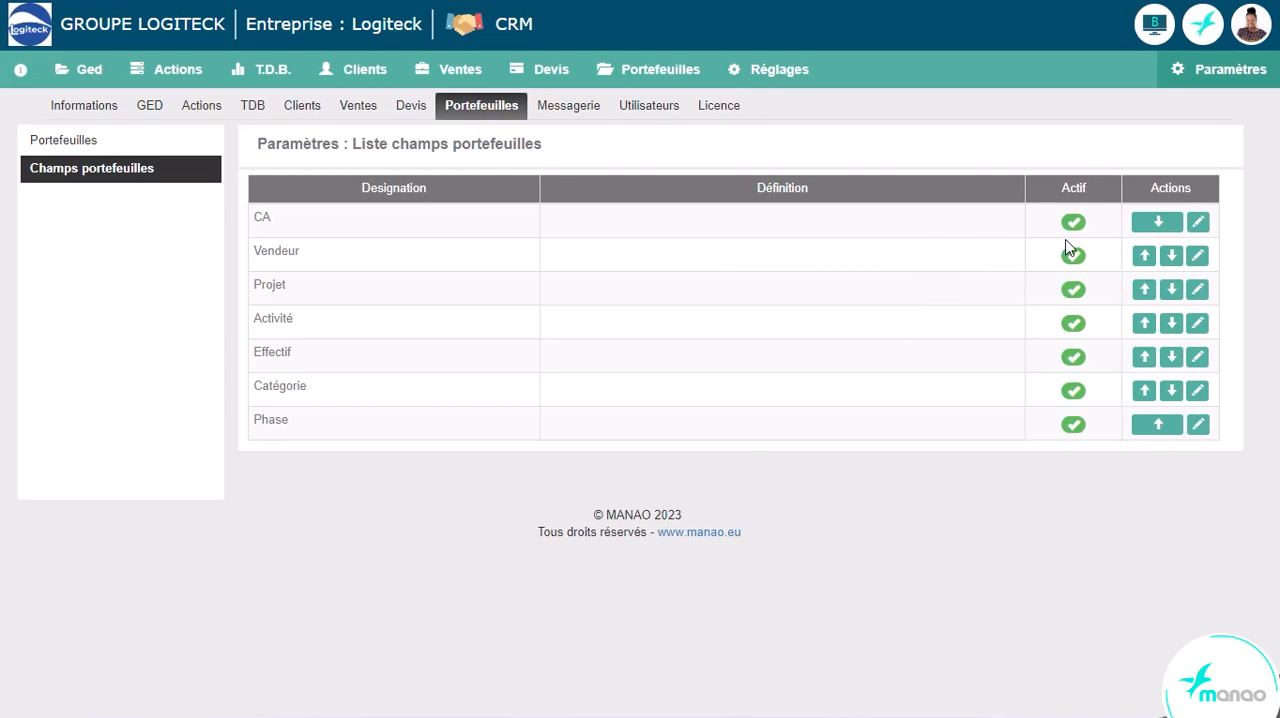
{"action": "left_click", "coordinate": [1070, 362]}
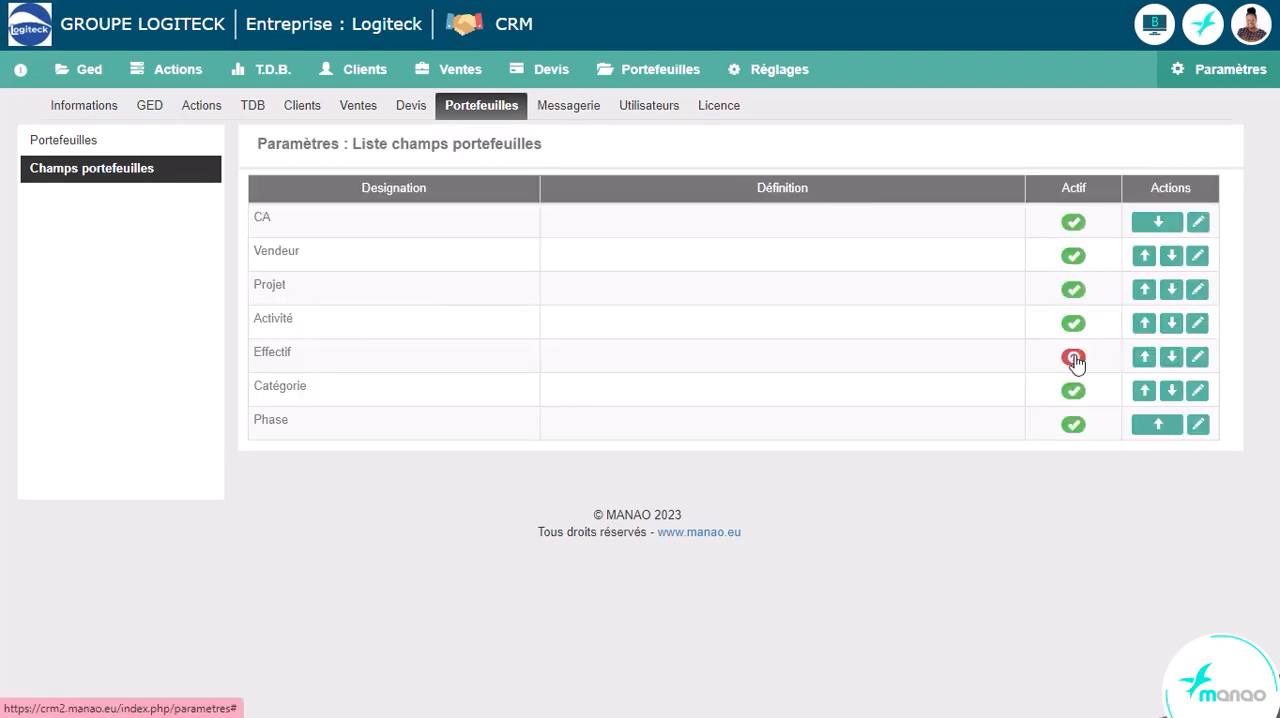
{"action": "left_click", "coordinate": [1073, 359]}
{"action": "left_click", "coordinate": [1144, 289]}
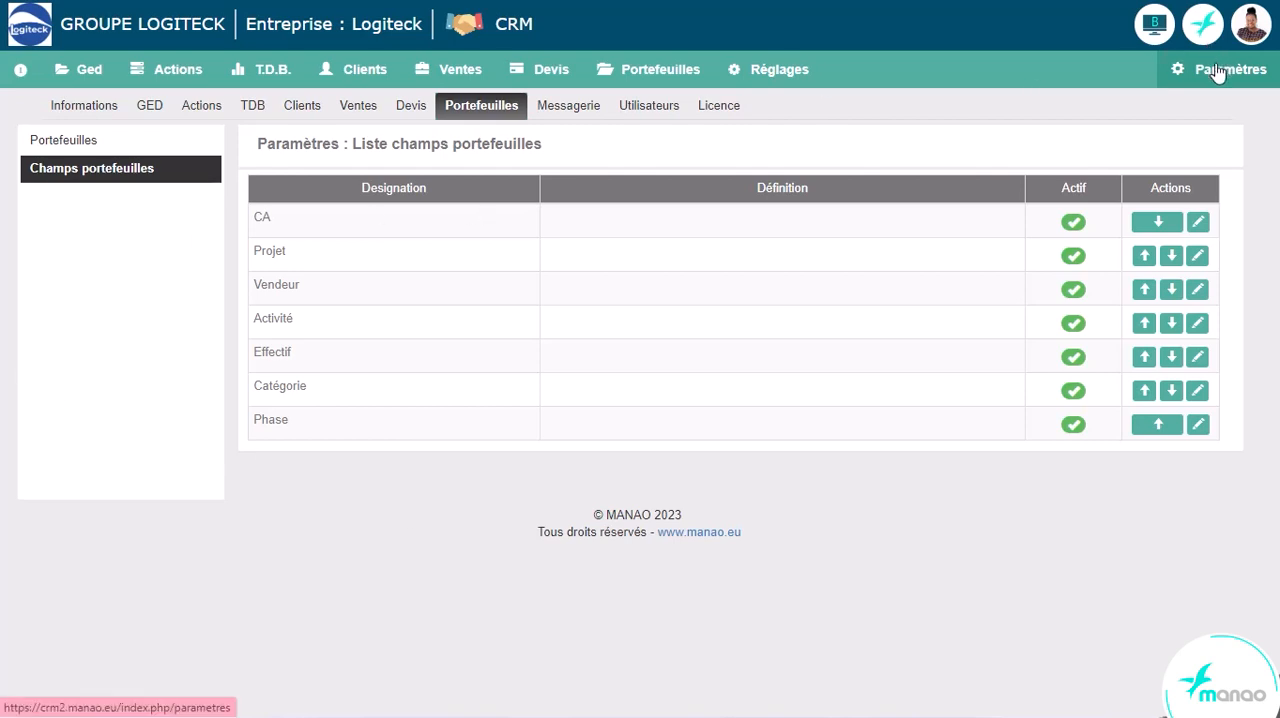
- Review the sales settings for project categories, project phases, sale probabilities, qualification criteria and loss causes
{"action": "left_click", "coordinate": [360, 108]}
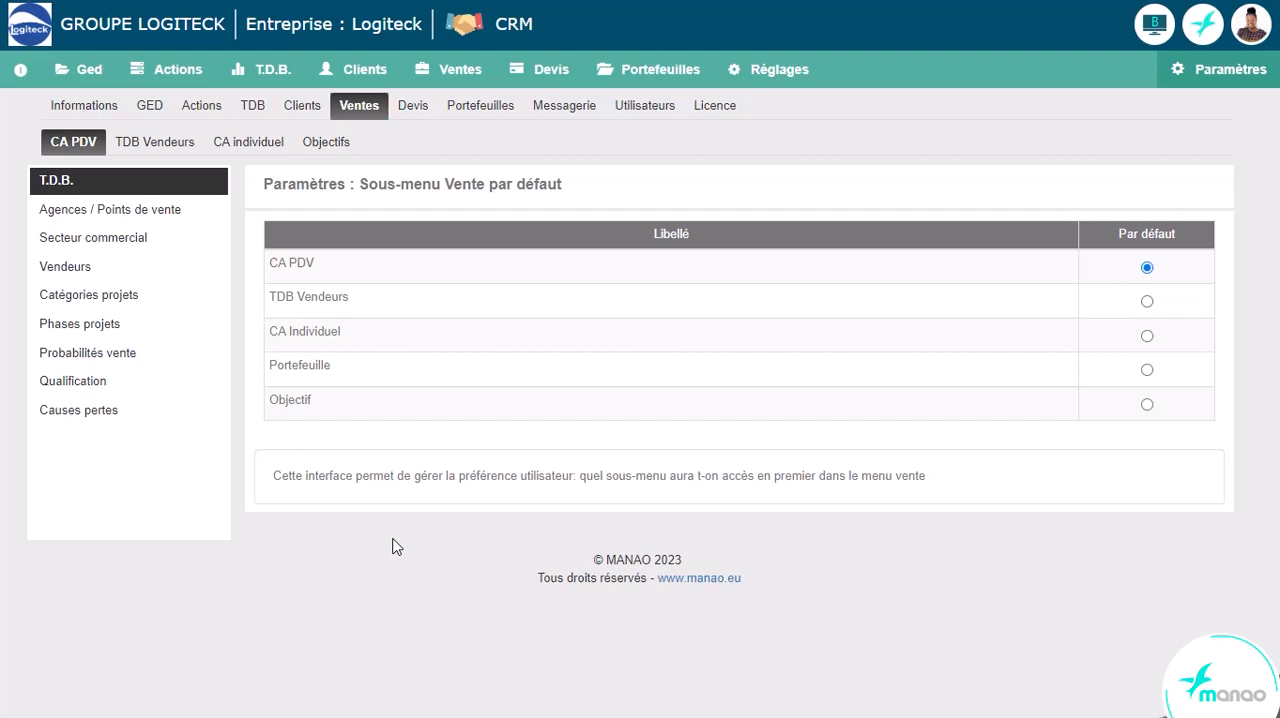
{"action": "left_click", "coordinate": [134, 308]}
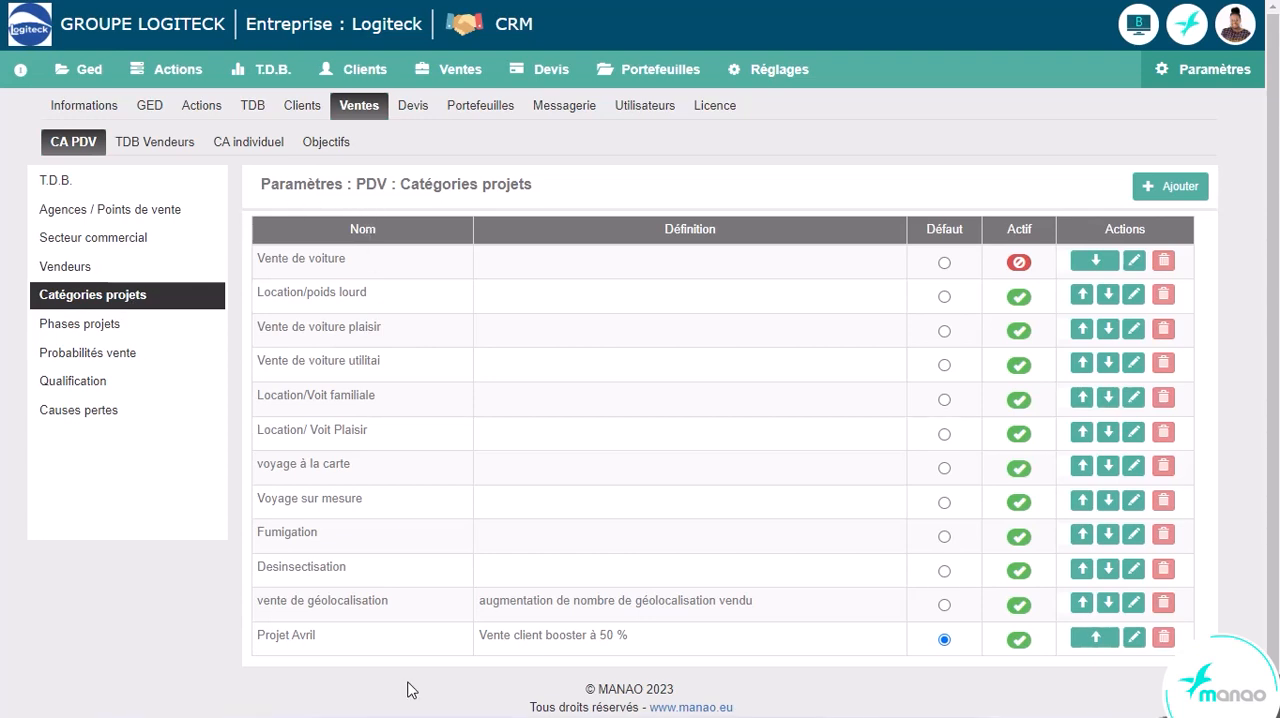
{"action": "left_click", "coordinate": [119, 325]}
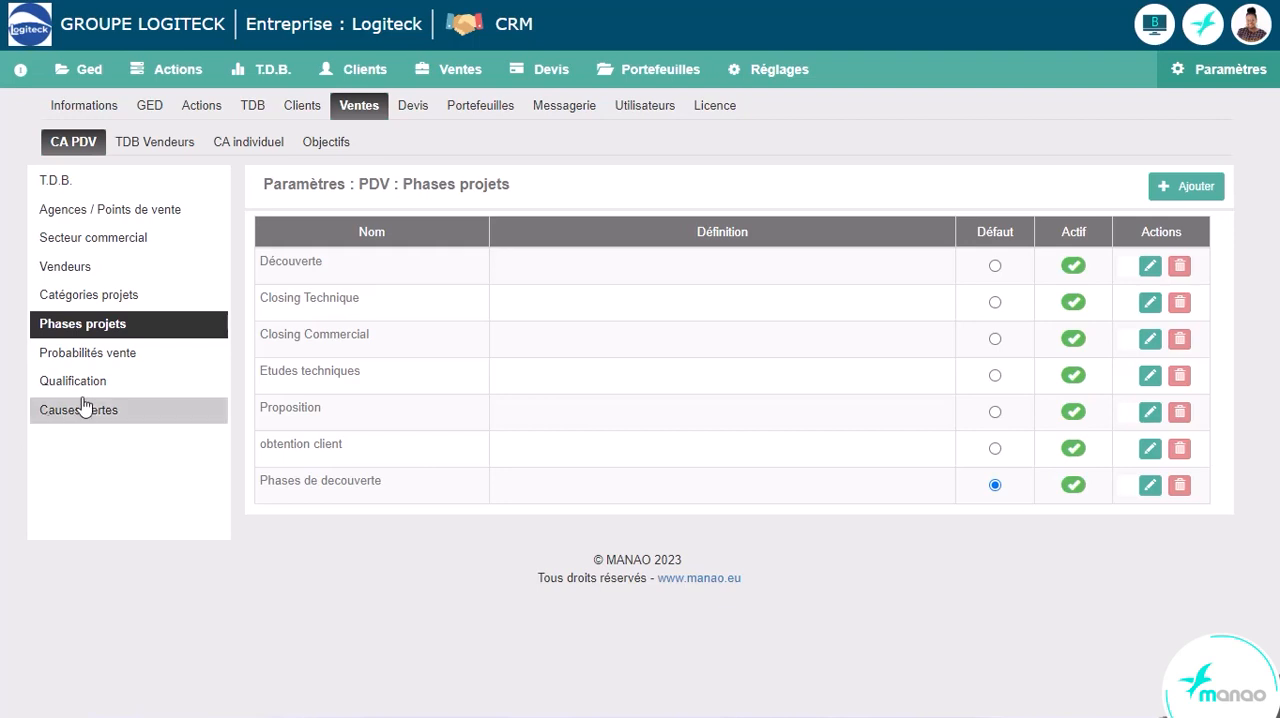
{"action": "left_click", "coordinate": [122, 360]}
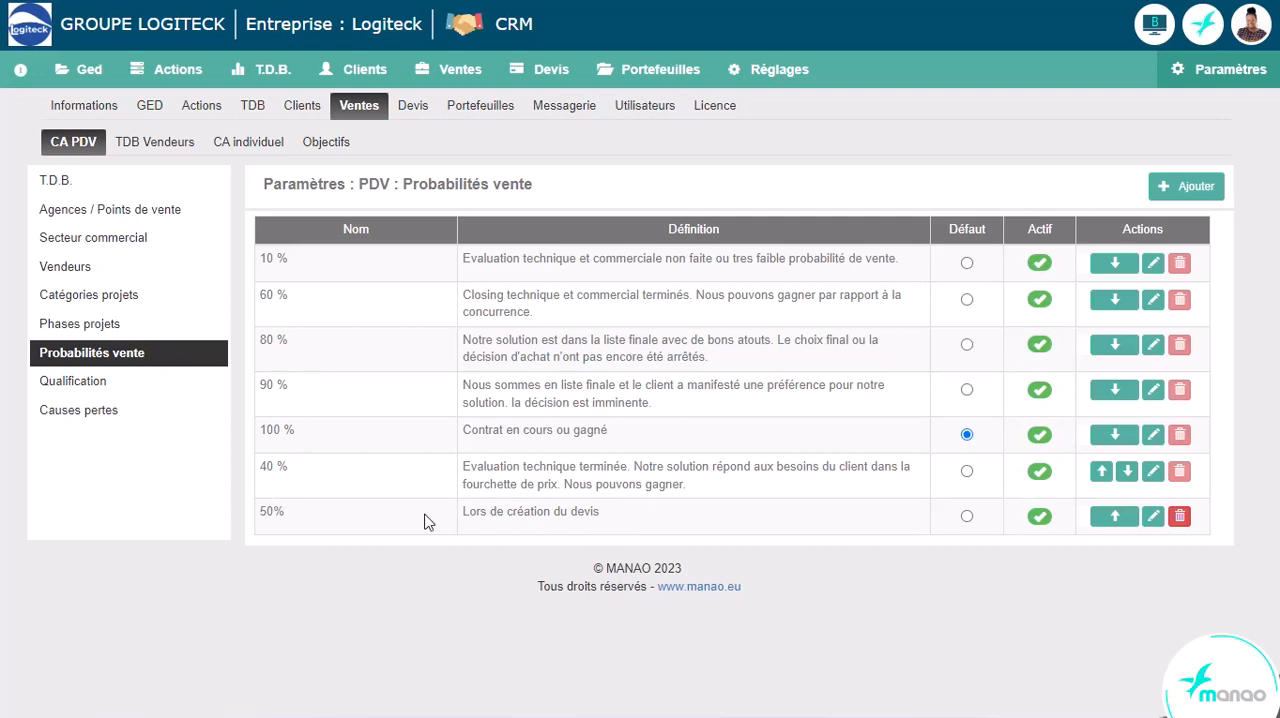
{"action": "left_click", "coordinate": [70, 385]}
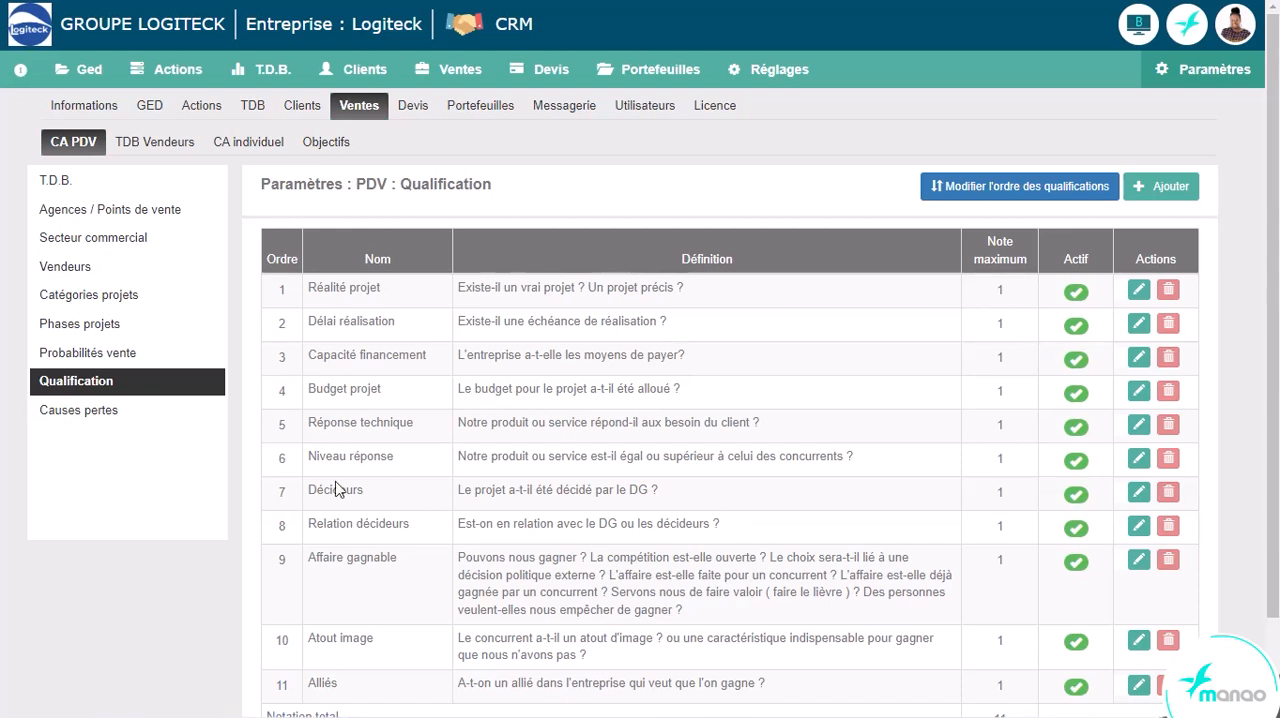
{"action": "left_click", "coordinate": [103, 422]}
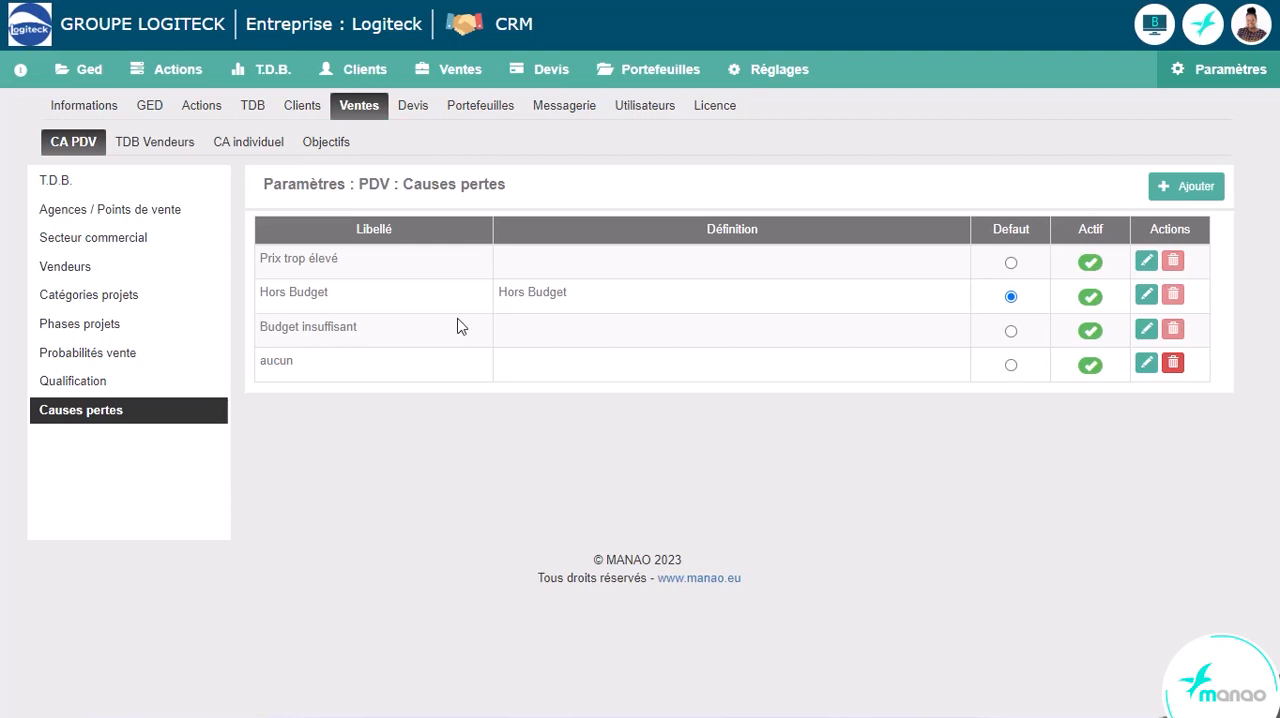
- Start a new quote for the client Sté Z et Cie
{"action": "left_click", "coordinate": [366, 69]}
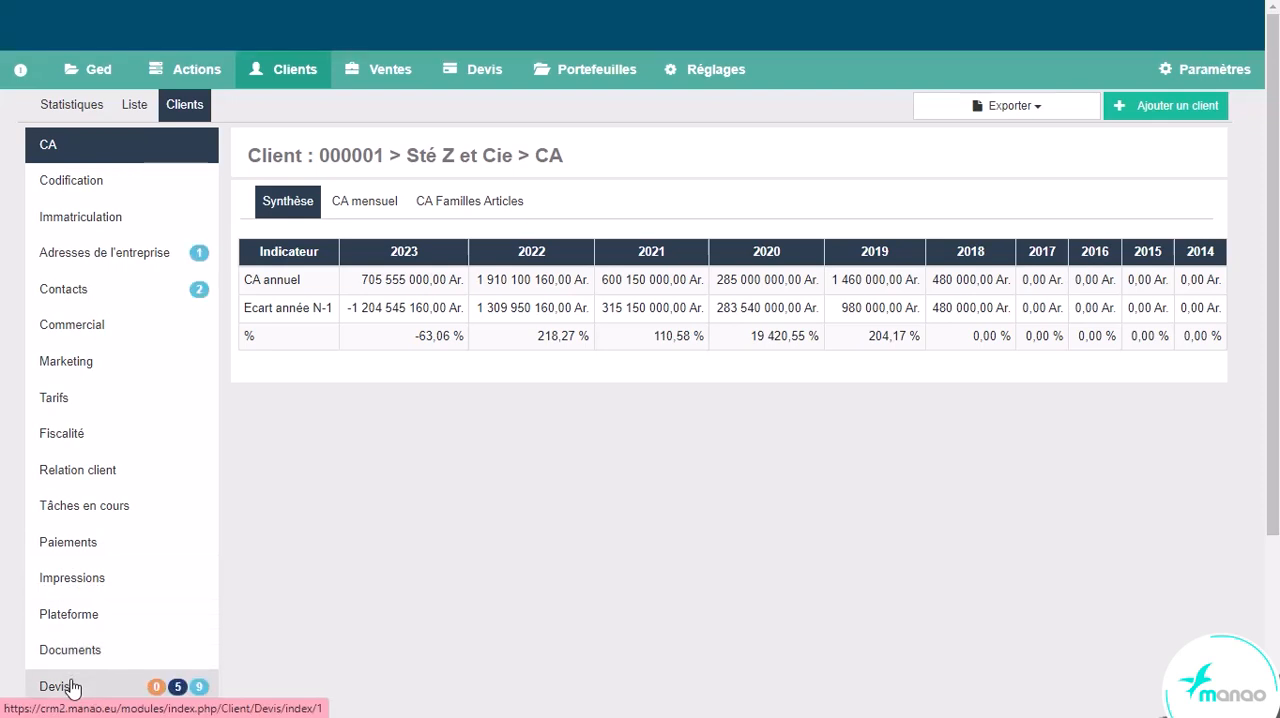
{"action": "left_click", "coordinate": [55, 686]}
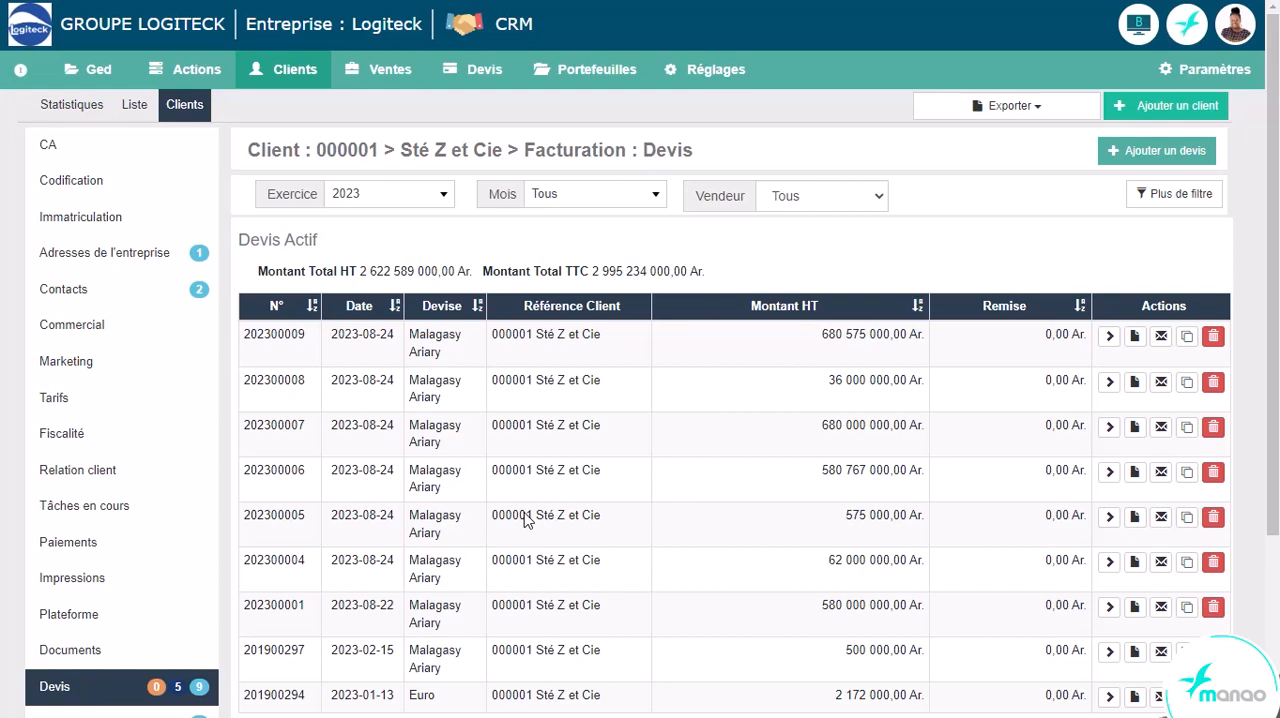
{"action": "left_click", "coordinate": [1160, 152]}
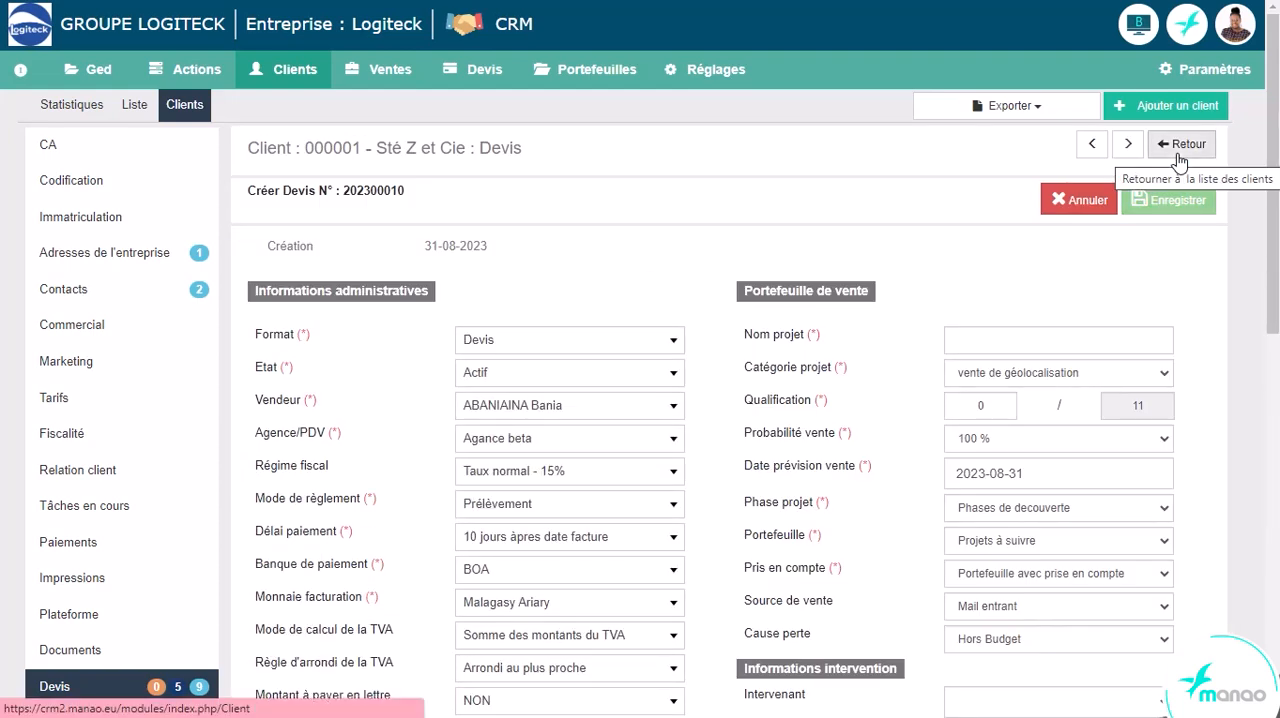
- Enter Vente as the quote's project name and look at the available project categories
{"action": "left_click", "coordinate": [967, 346]}
{"action": "type", "text": "Vente"}
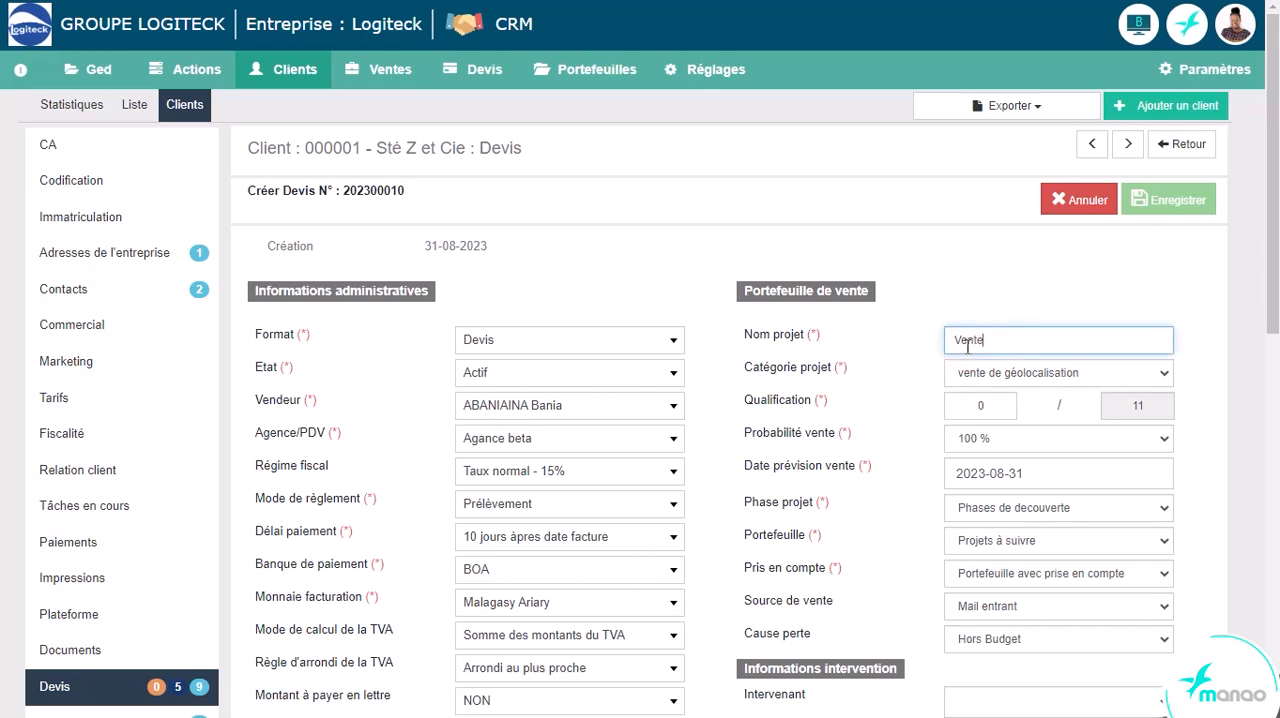
{"action": "left_click", "coordinate": [916, 330]}
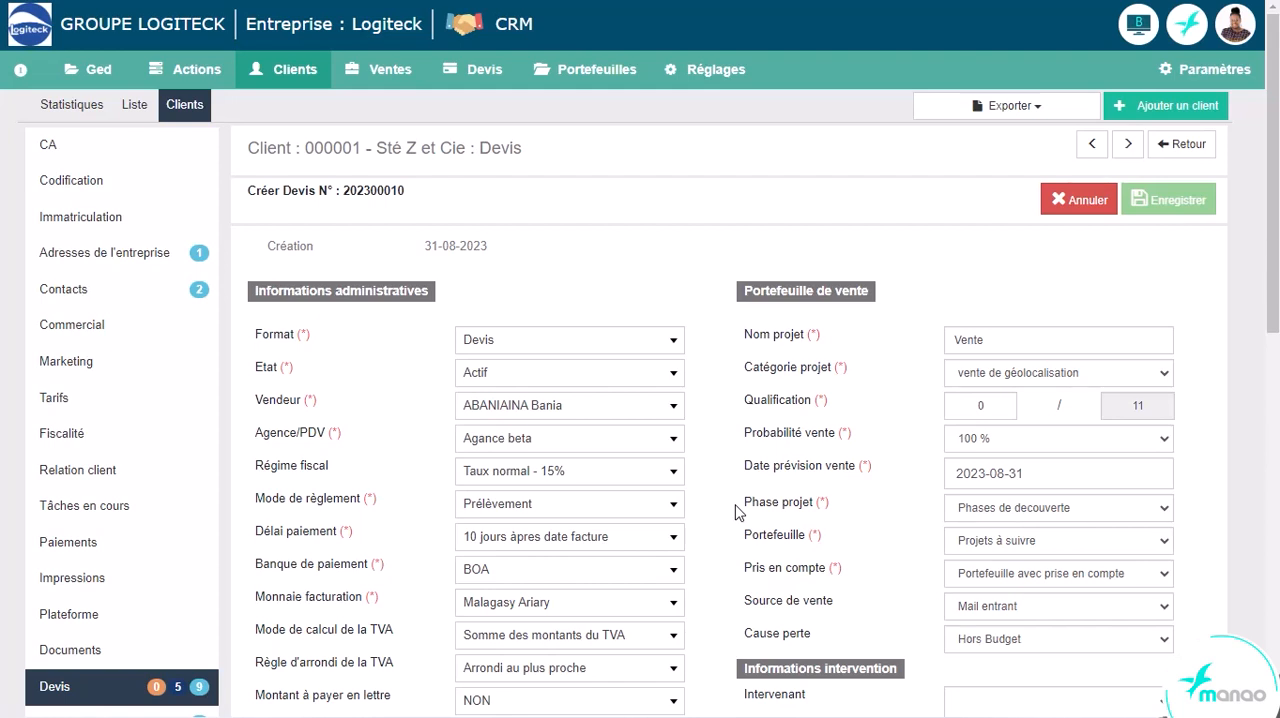
{"action": "left_click", "coordinate": [1010, 386]}
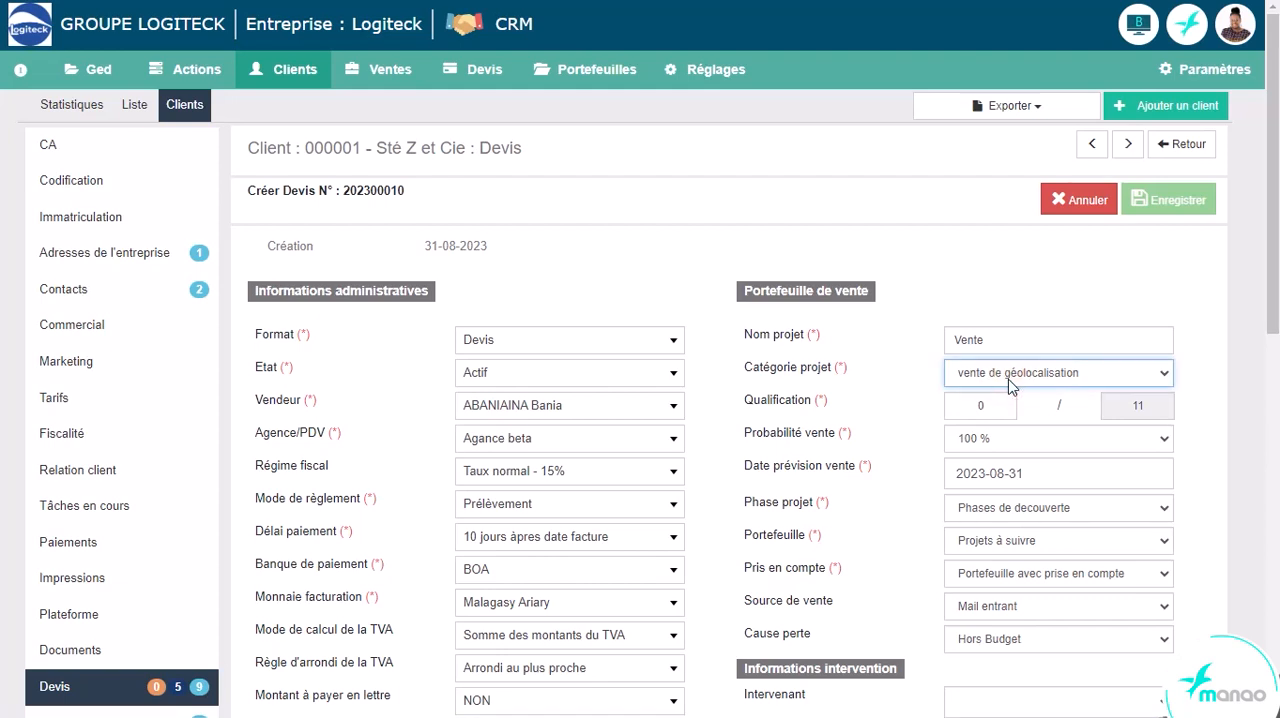
{"action": "left_click", "coordinate": [1017, 370]}
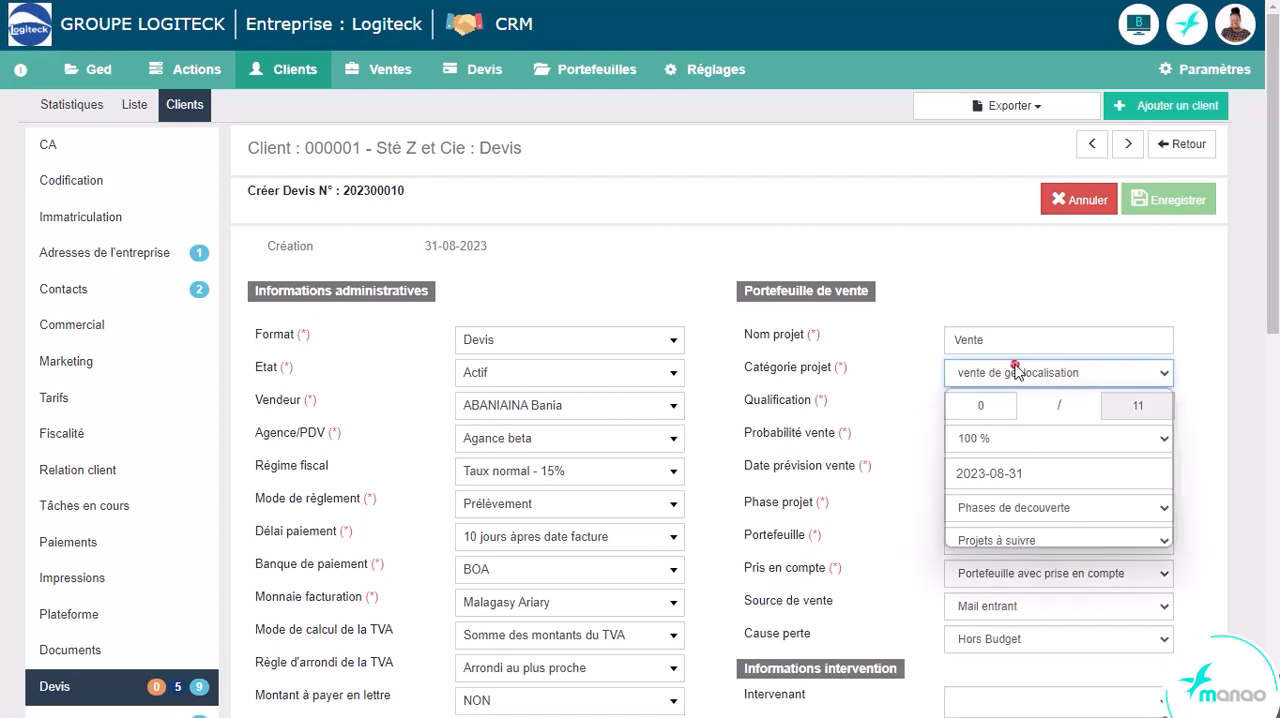
{"action": "left_click", "coordinate": [888, 378]}
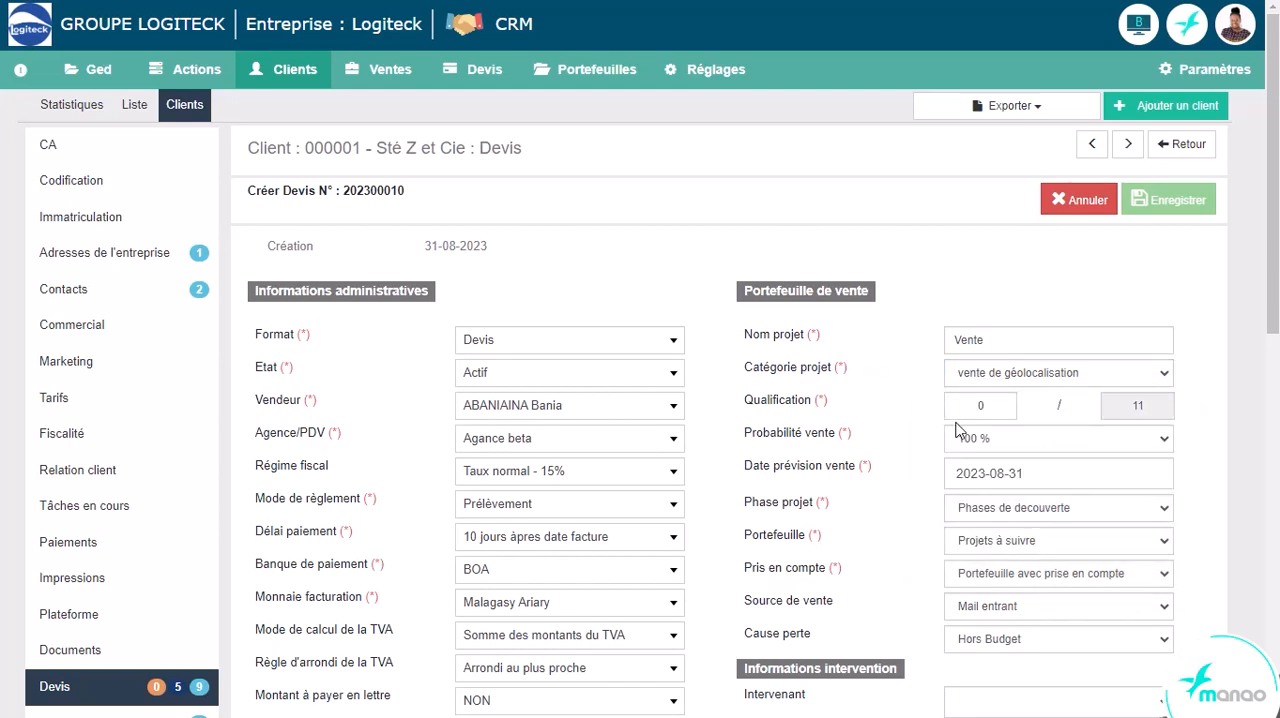
- Set the nine qualification scores from Réalité projet to Affaire gagnable to 1 each and validate the rating
{"action": "left_click", "coordinate": [988, 412]}
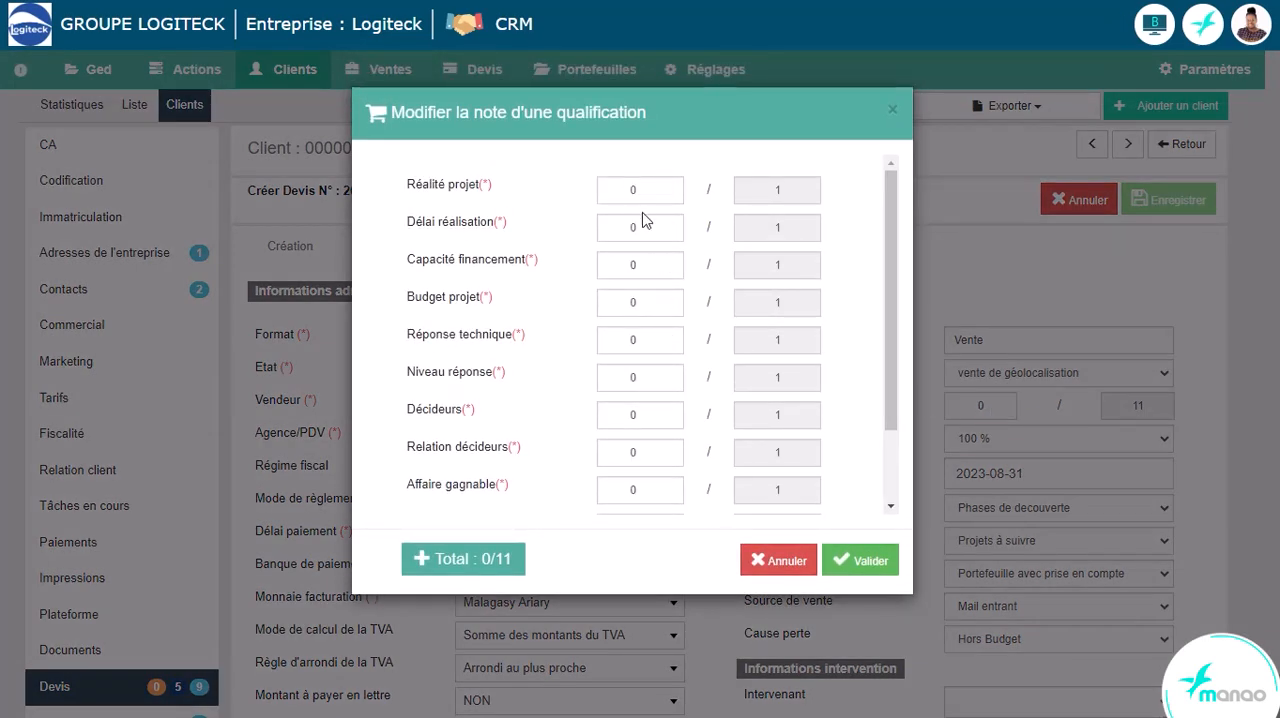
{"action": "left_click", "coordinate": [665, 187]}
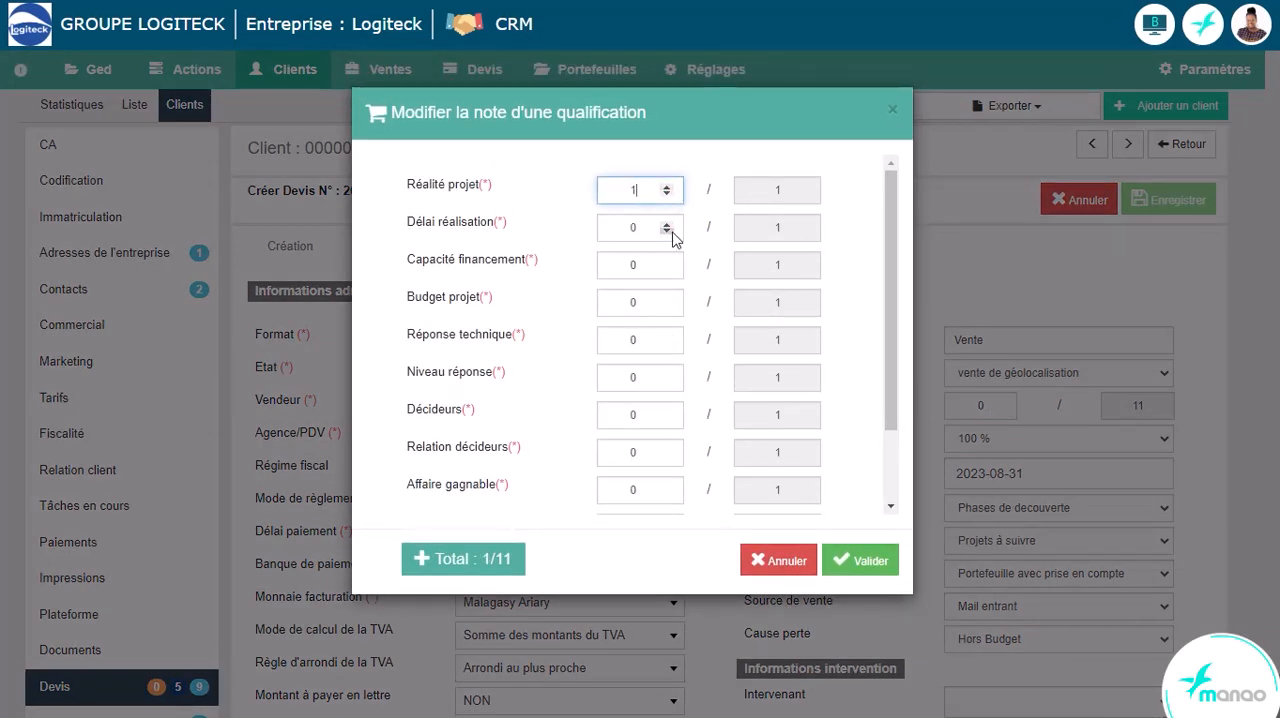
{"action": "left_click", "coordinate": [666, 225]}
{"action": "left_click", "coordinate": [666, 261]}
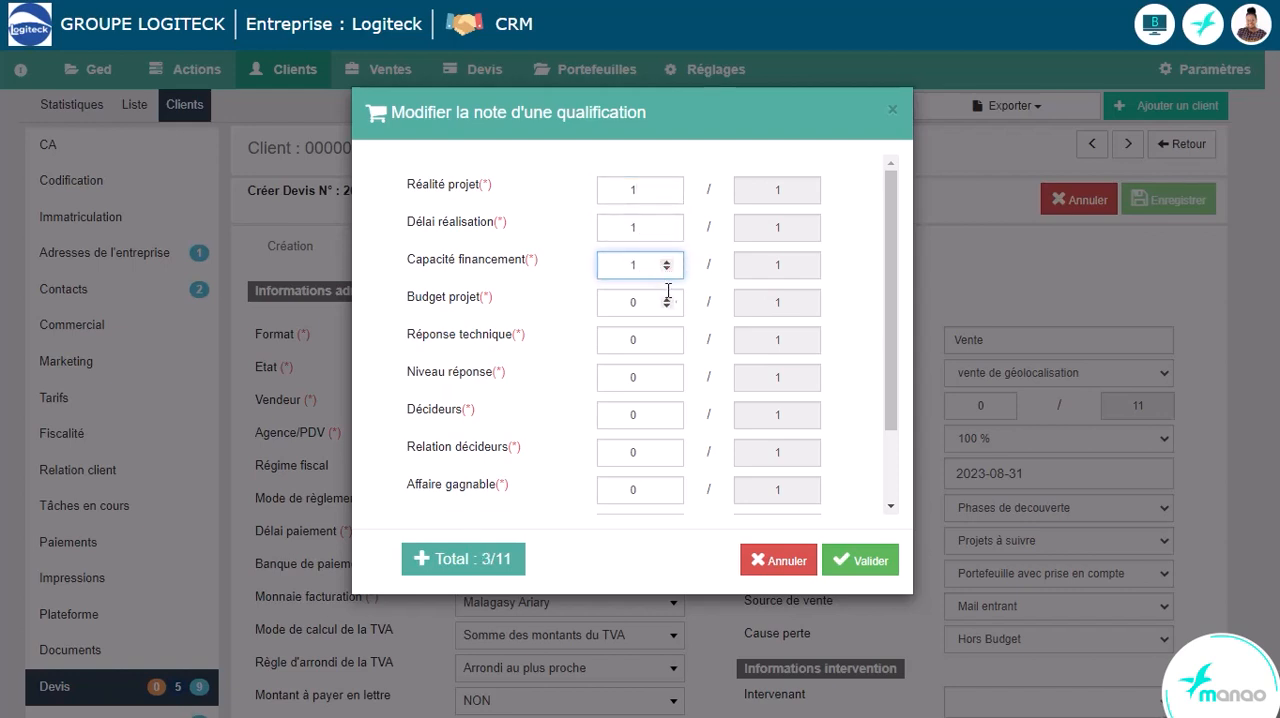
{"action": "left_click", "coordinate": [666, 298]}
{"action": "left_click", "coordinate": [666, 335]}
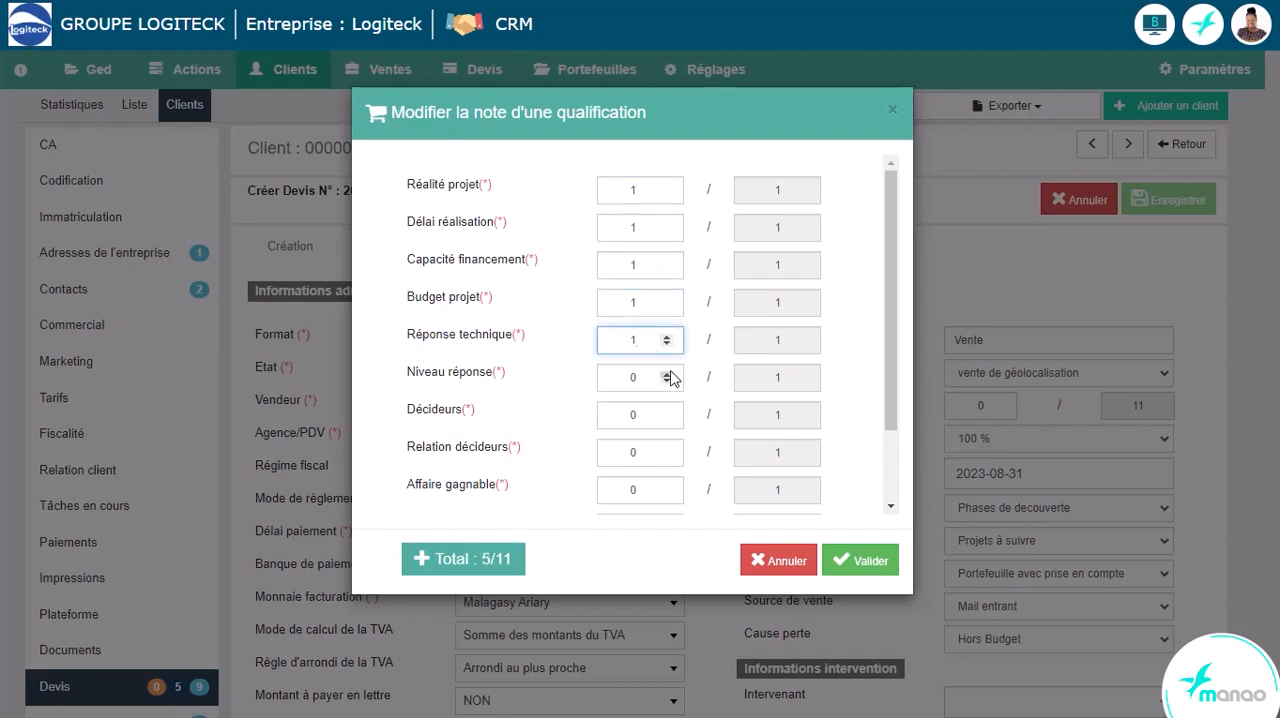
{"action": "left_click", "coordinate": [667, 373]}
{"action": "left_click", "coordinate": [666, 410]}
{"action": "left_click", "coordinate": [665, 448]}
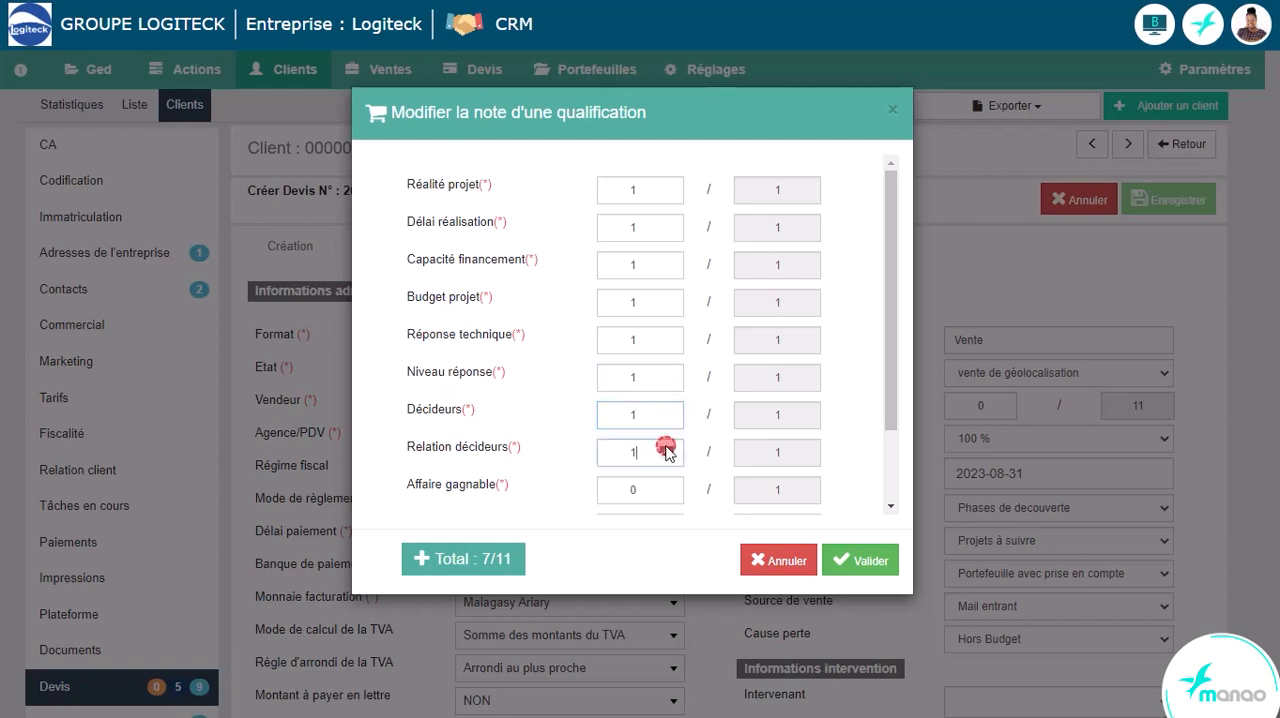
{"action": "left_click", "coordinate": [666, 486]}
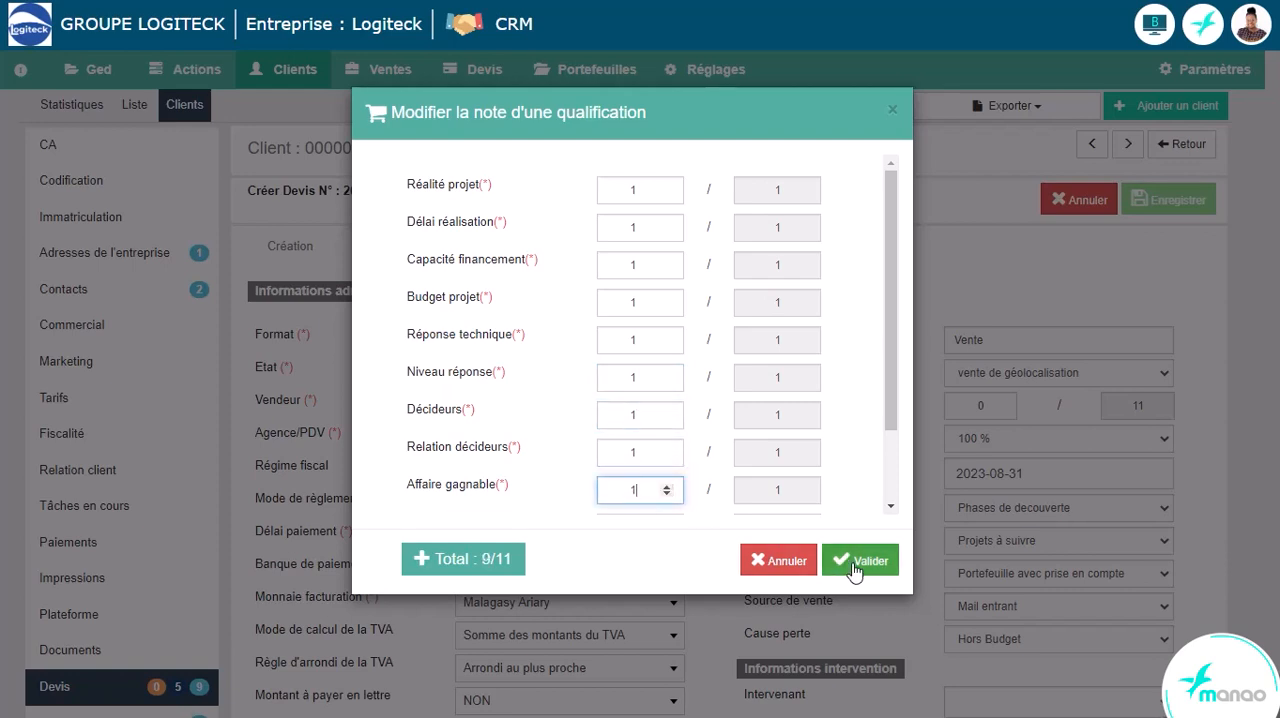
{"action": "left_click", "coordinate": [855, 568]}
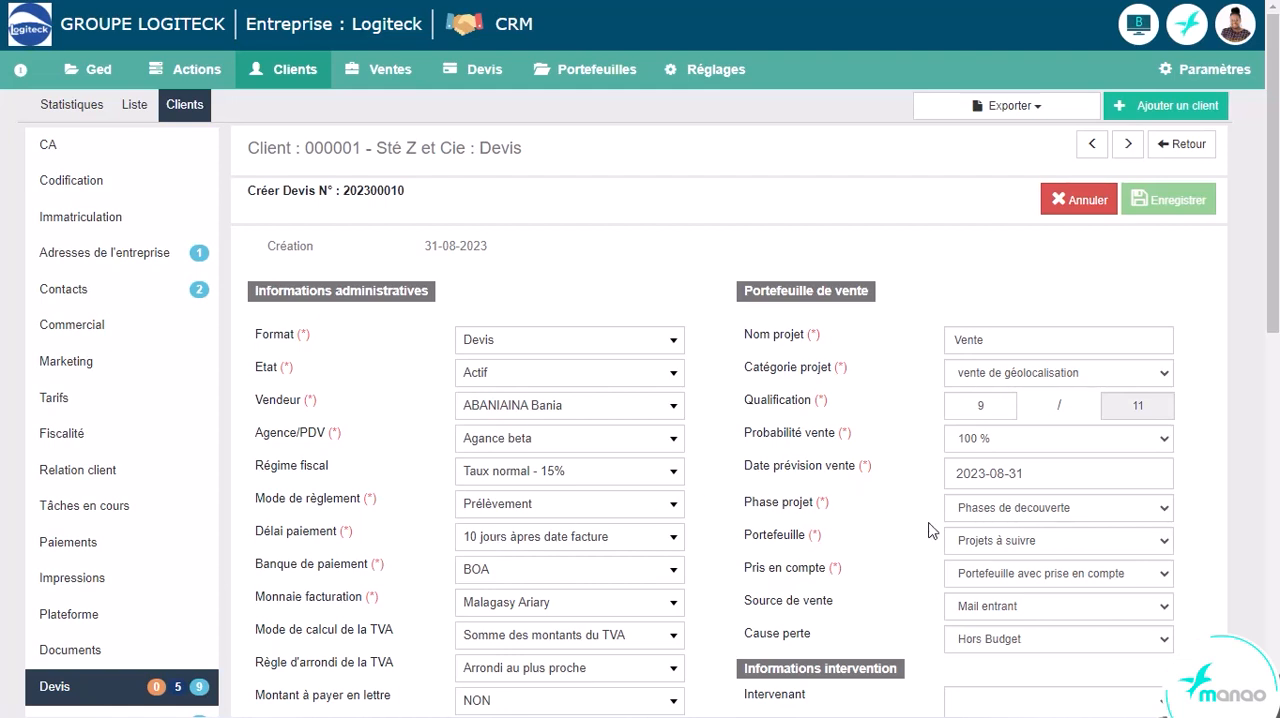
- Examine the quote's sale probability choices and the calendar for the forecast sale date
{"action": "left_click", "coordinate": [988, 443]}
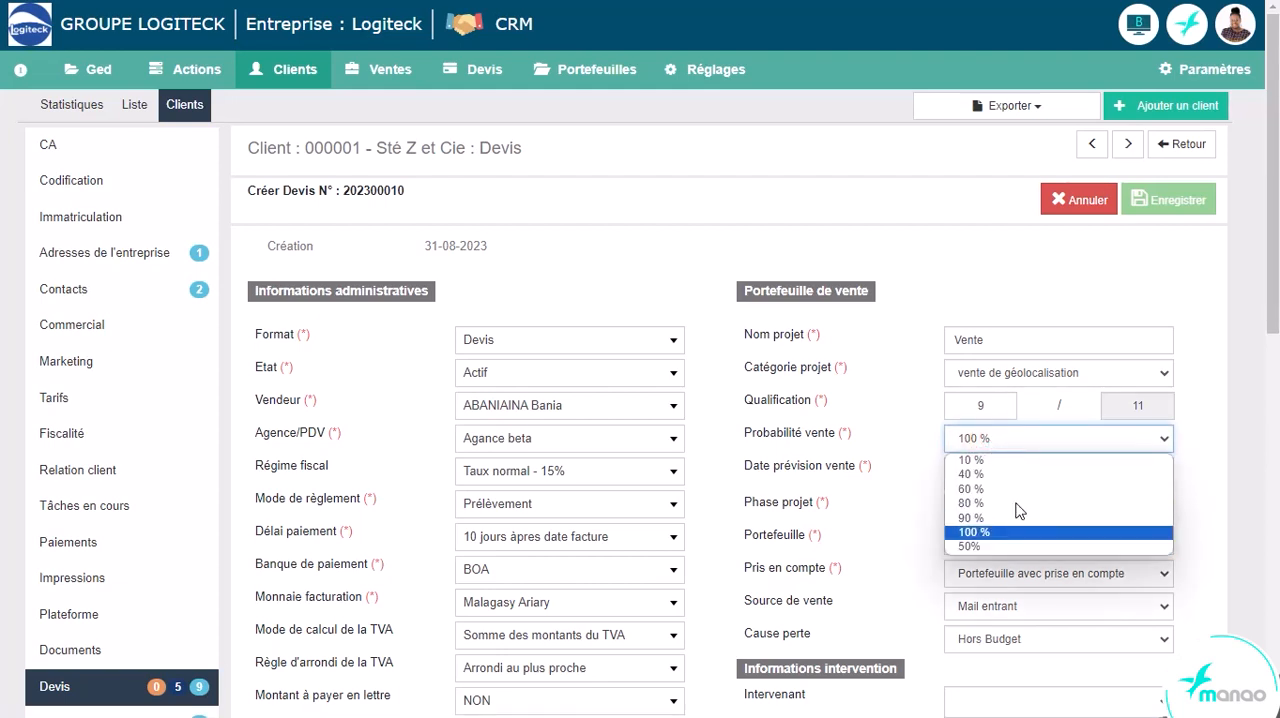
{"action": "left_click", "coordinate": [929, 442]}
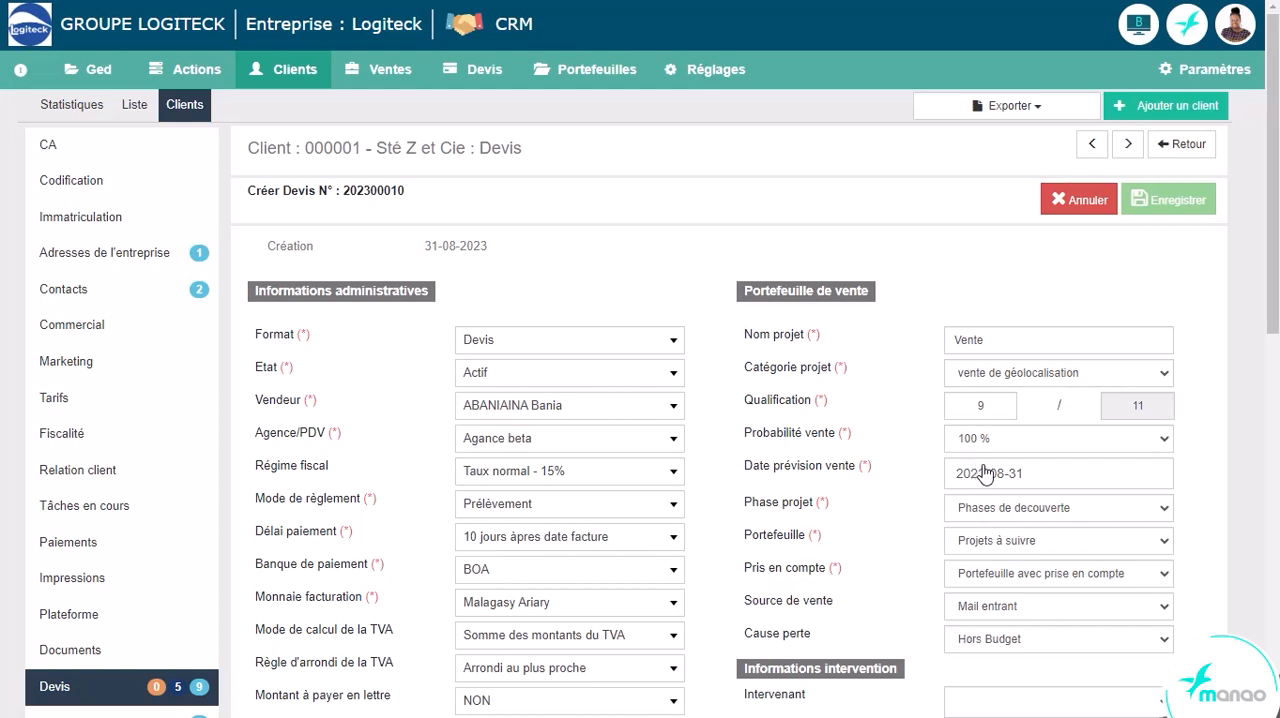
{"action": "left_click", "coordinate": [1028, 472]}
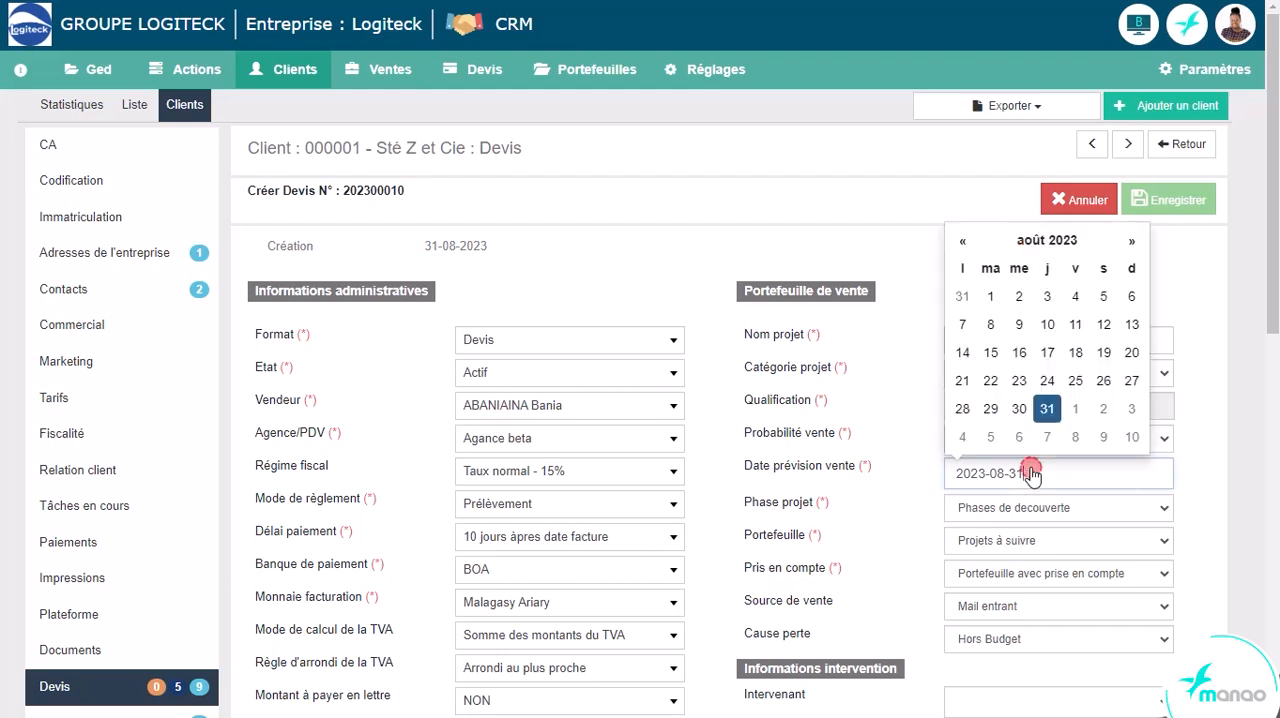
{"action": "left_click", "coordinate": [1031, 474]}
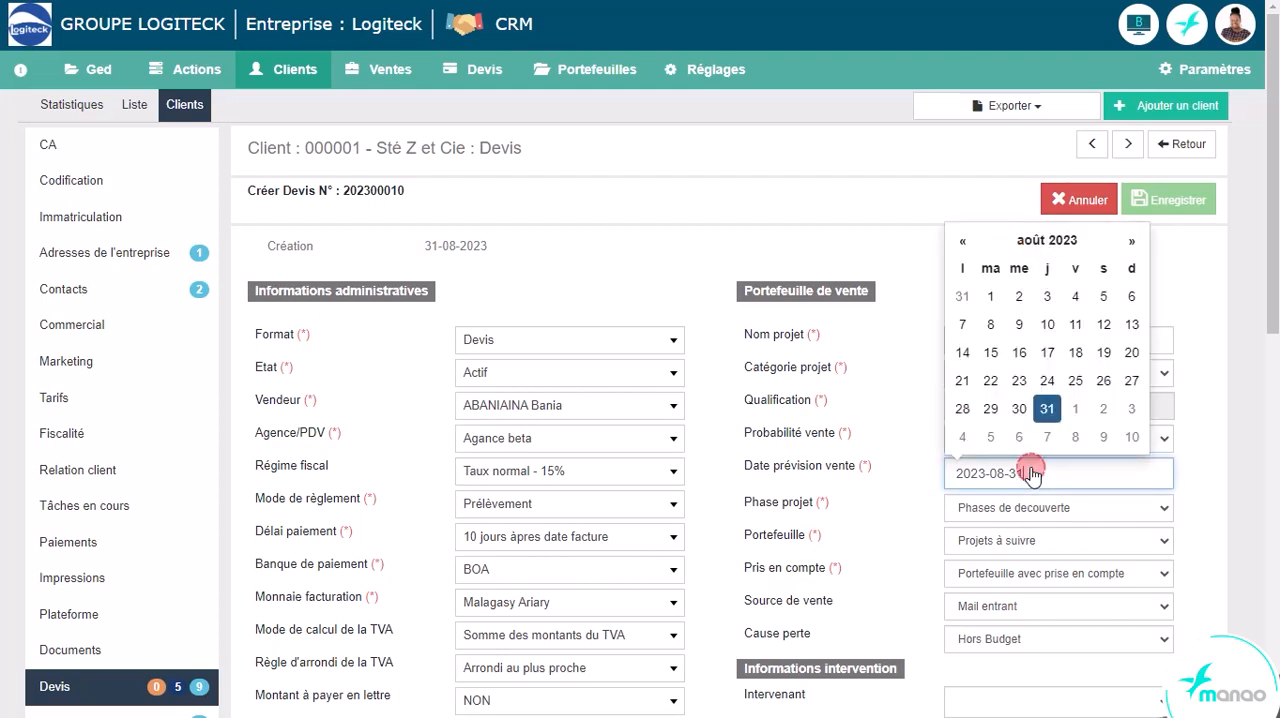
{"action": "left_click", "coordinate": [913, 468]}
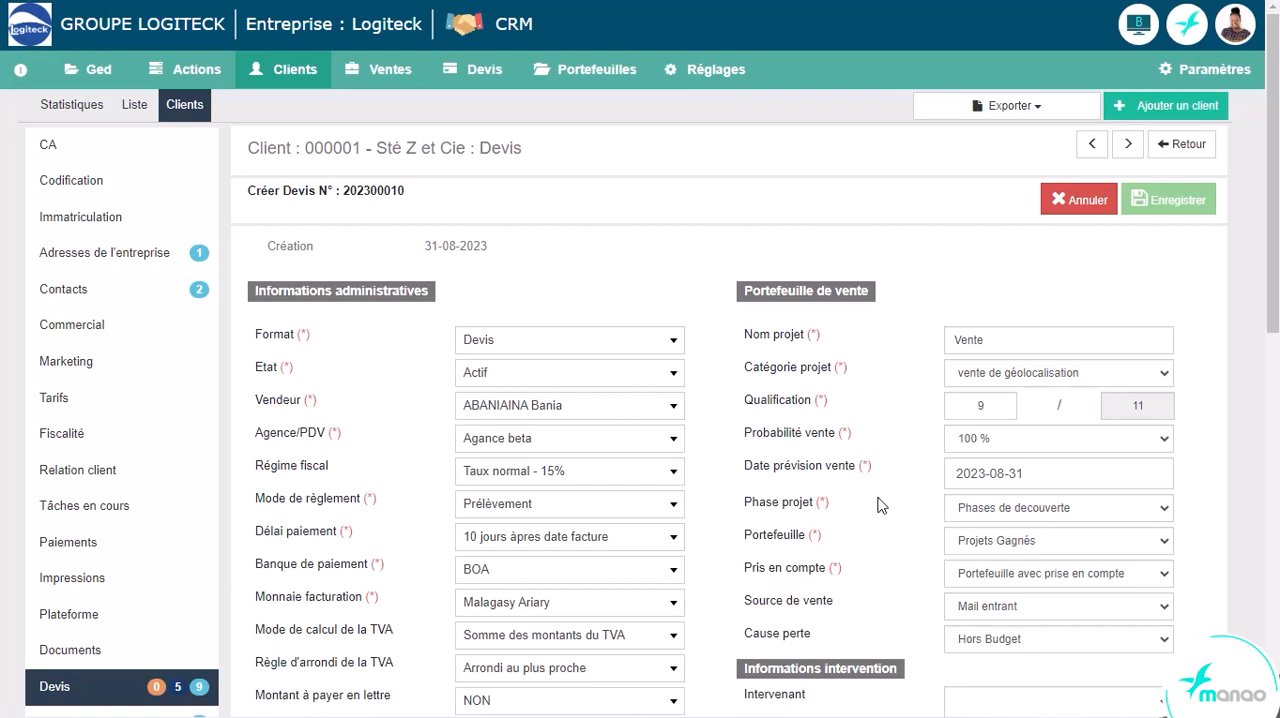
- Examine the available choices for the quote's project phase and portfolio
{"action": "left_click", "coordinate": [981, 510]}
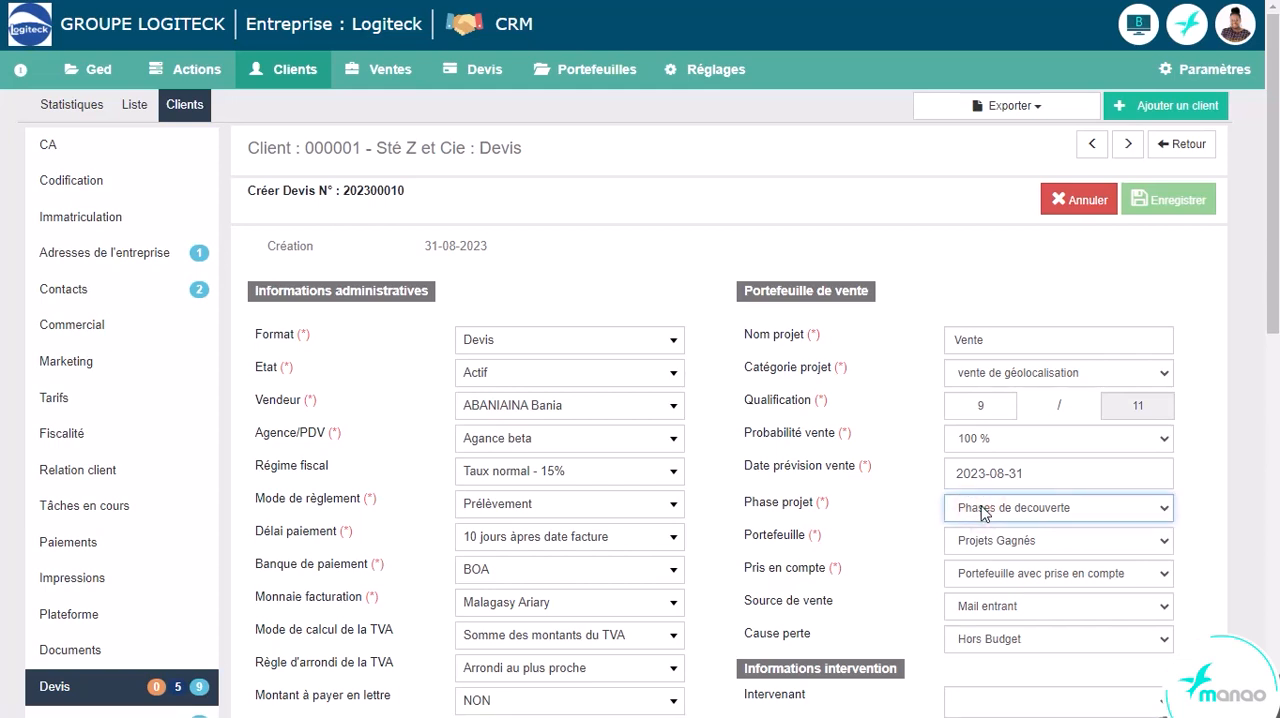
{"action": "left_click", "coordinate": [1020, 510]}
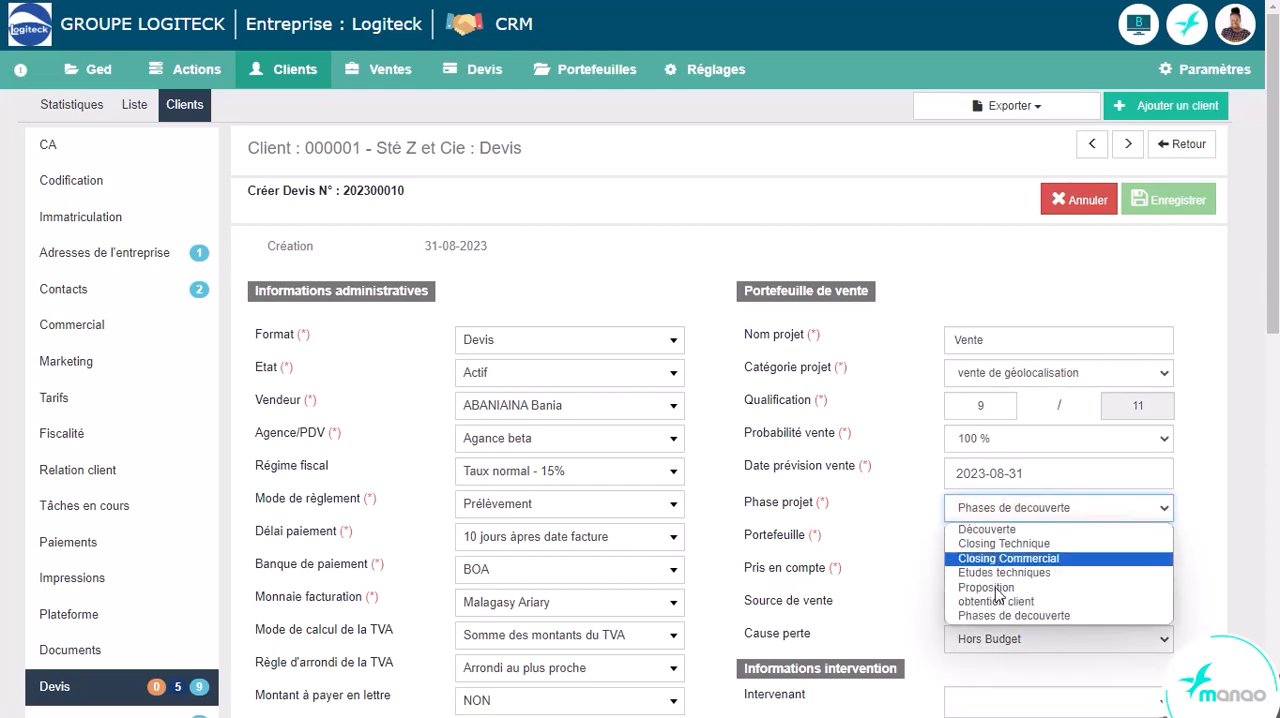
{"action": "left_click", "coordinate": [923, 510]}
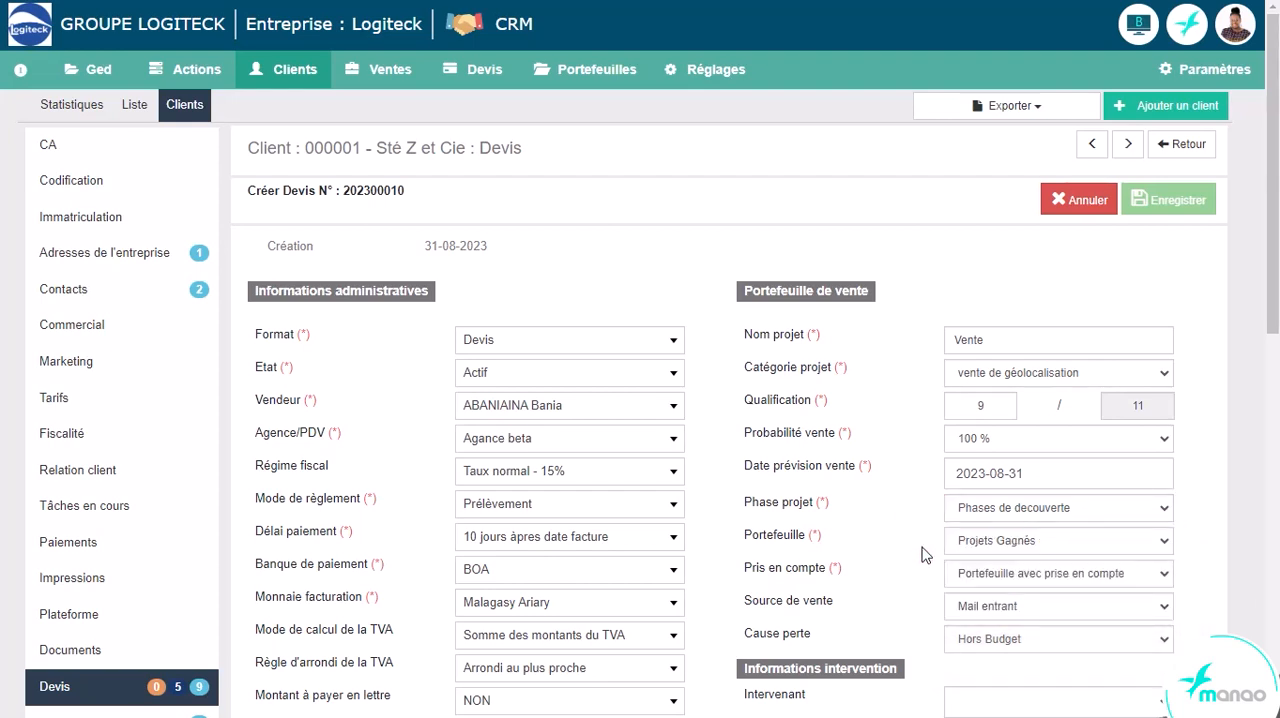
{"action": "left_click", "coordinate": [991, 548]}
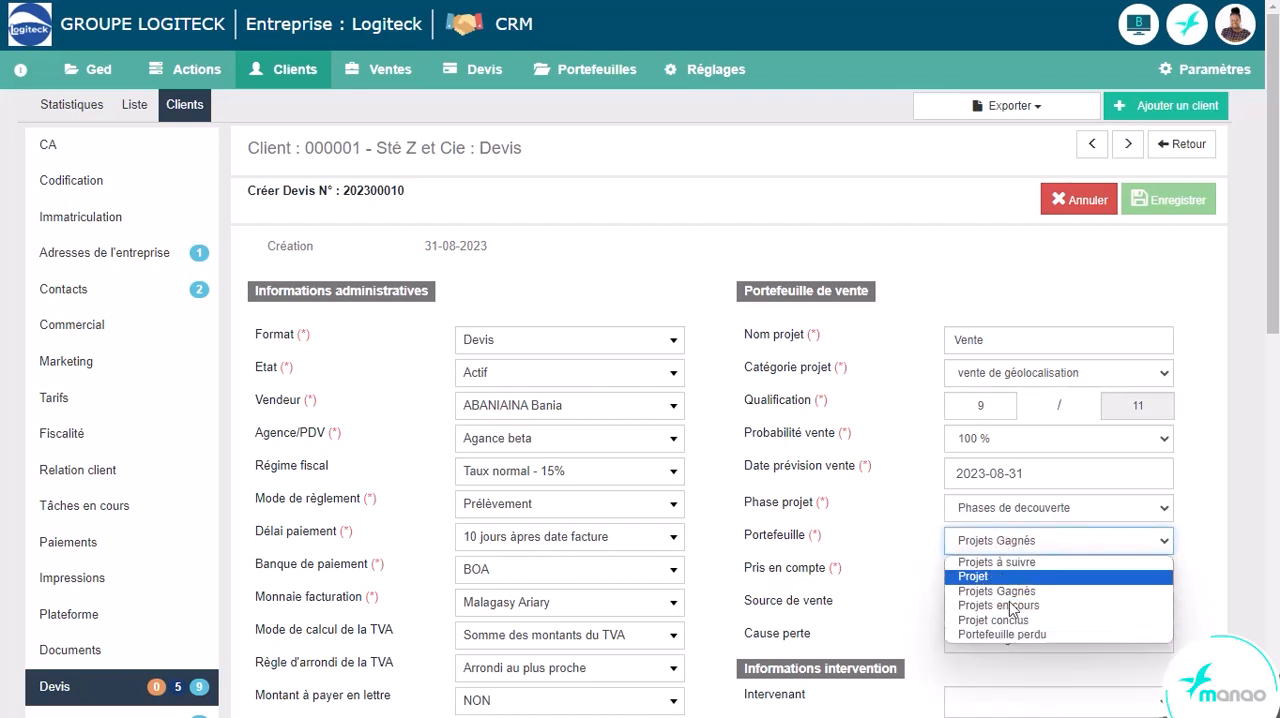
{"action": "left_click", "coordinate": [928, 566]}
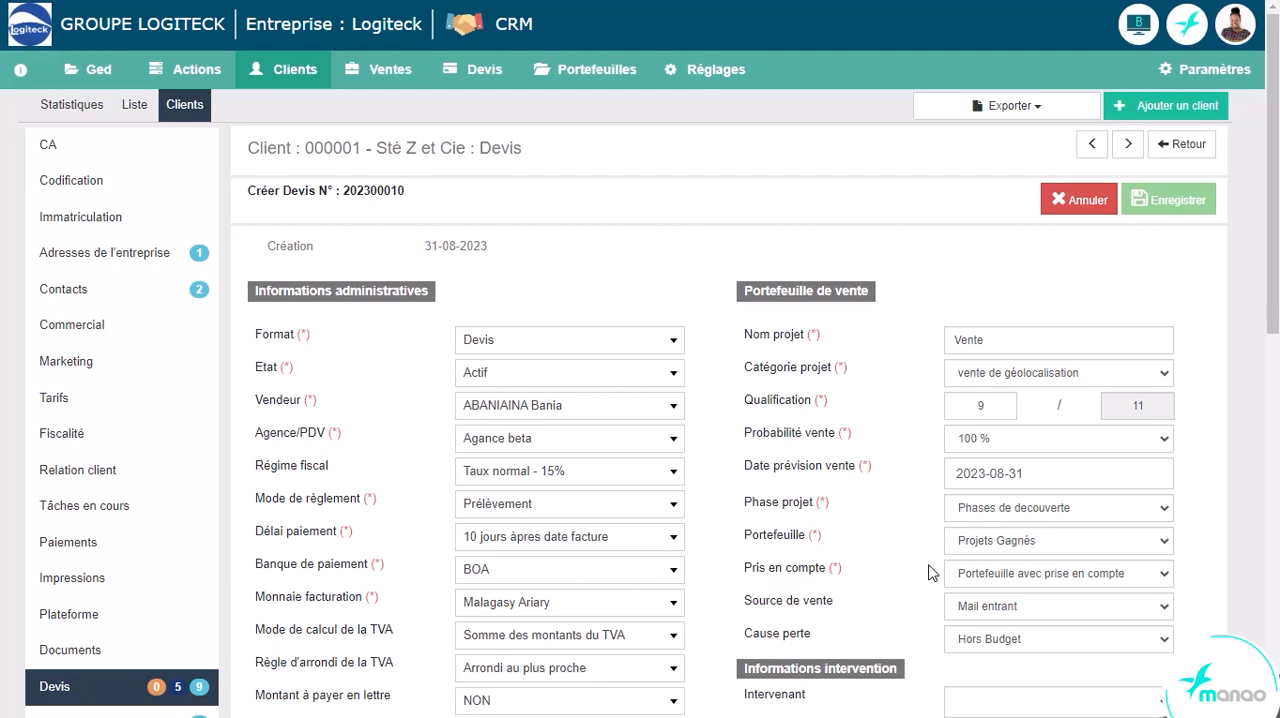
- Examine the quote's Pris en compte options and the possible loss causes, keeping Portefeuille avec prise en compte and Hors Budget
{"action": "left_click", "coordinate": [975, 580]}
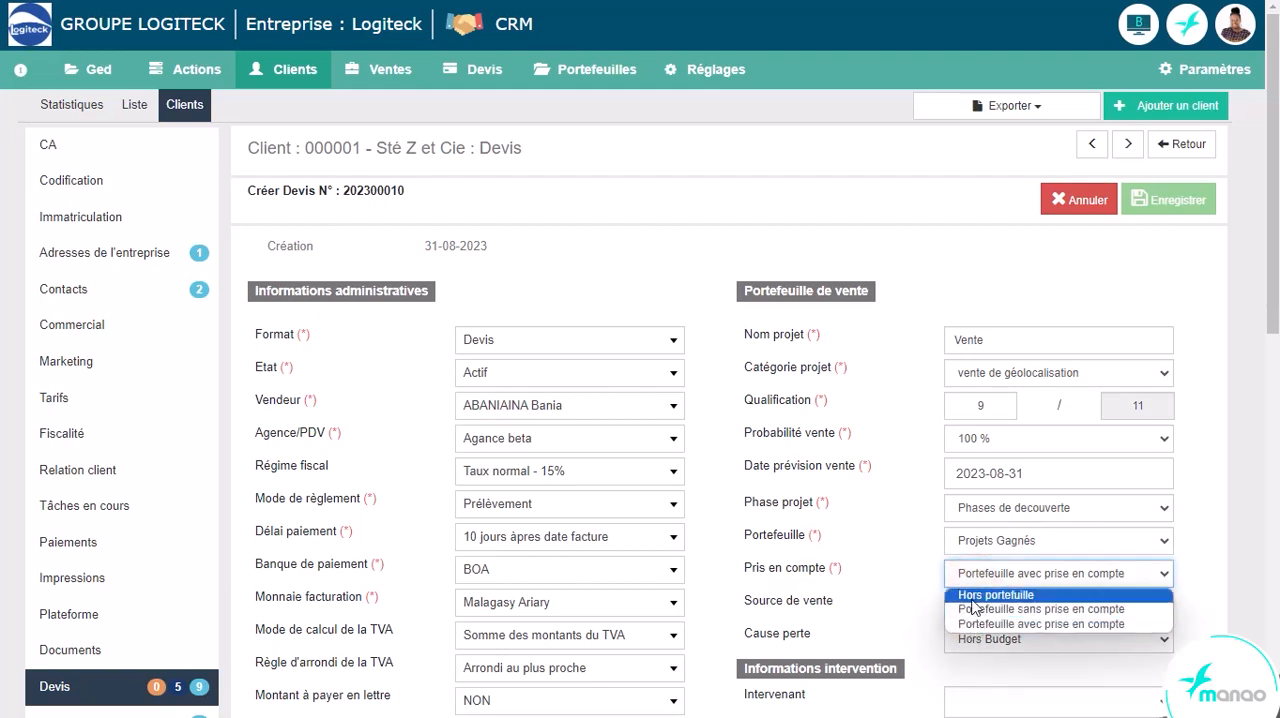
{"action": "left_click", "coordinate": [908, 566]}
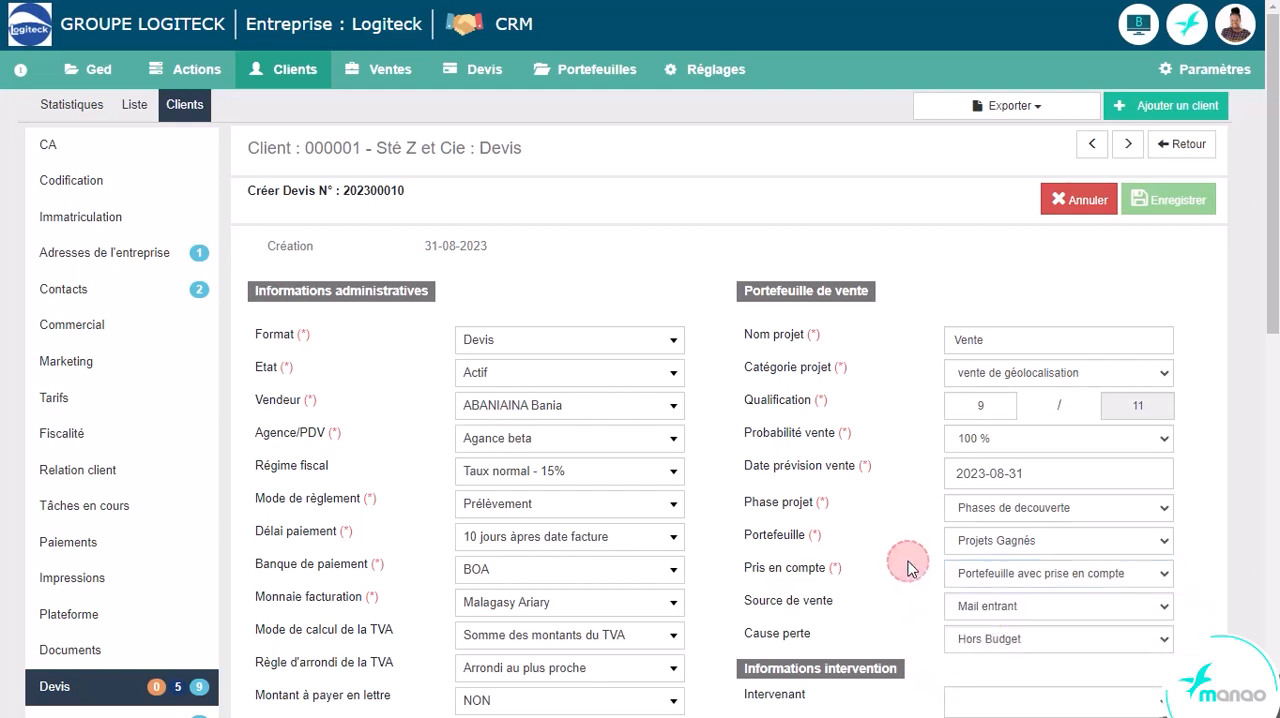
{"action": "left_click", "coordinate": [980, 642]}
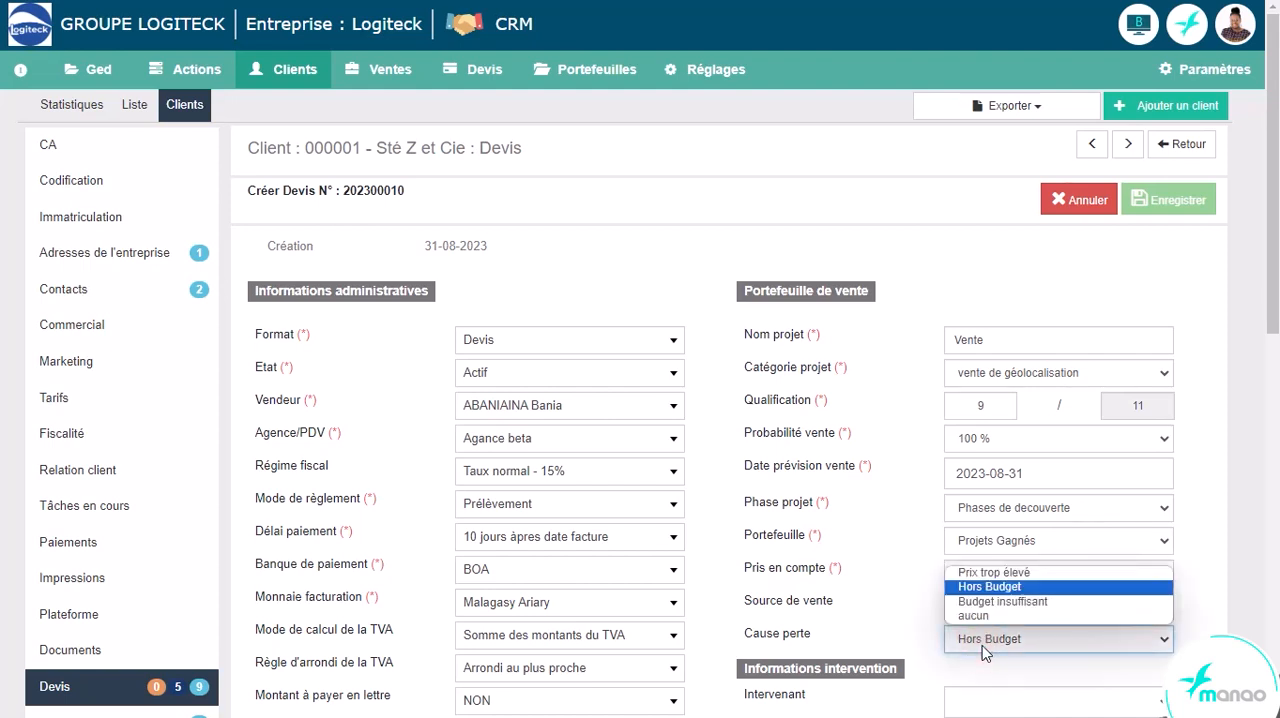
{"action": "left_click", "coordinate": [983, 591]}
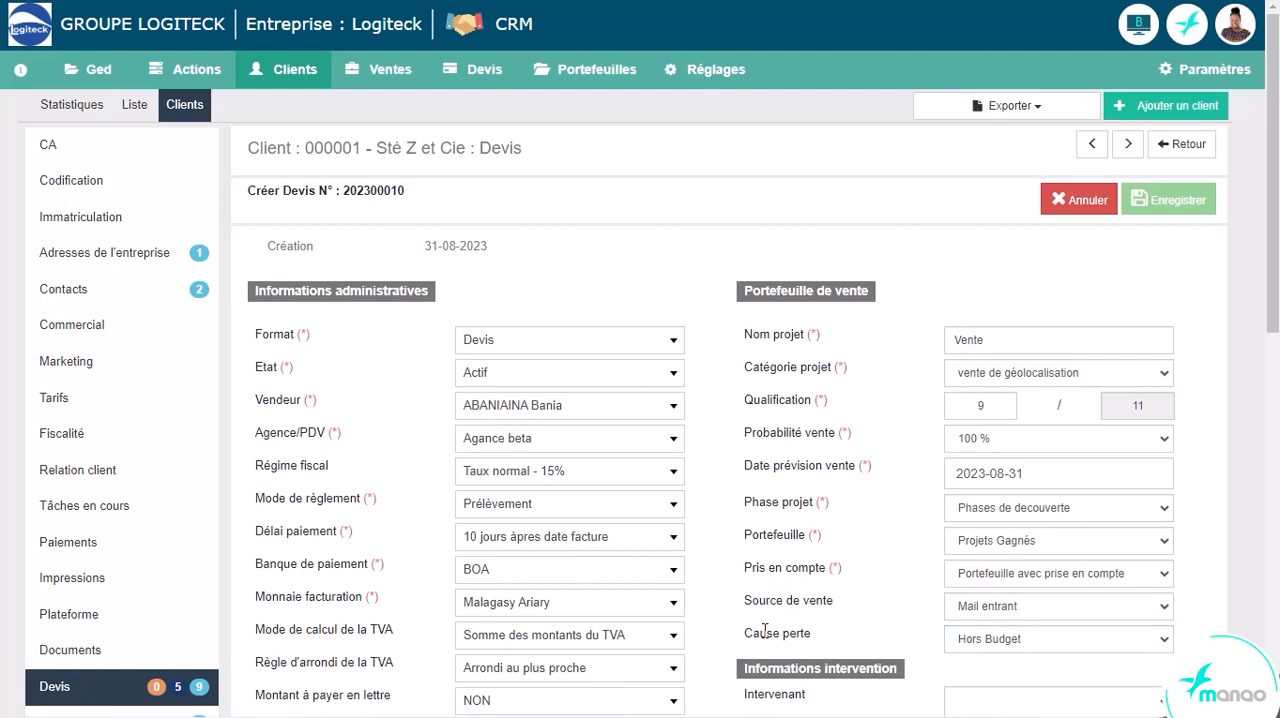
{"action": "left_click", "coordinate": [1162, 577]}
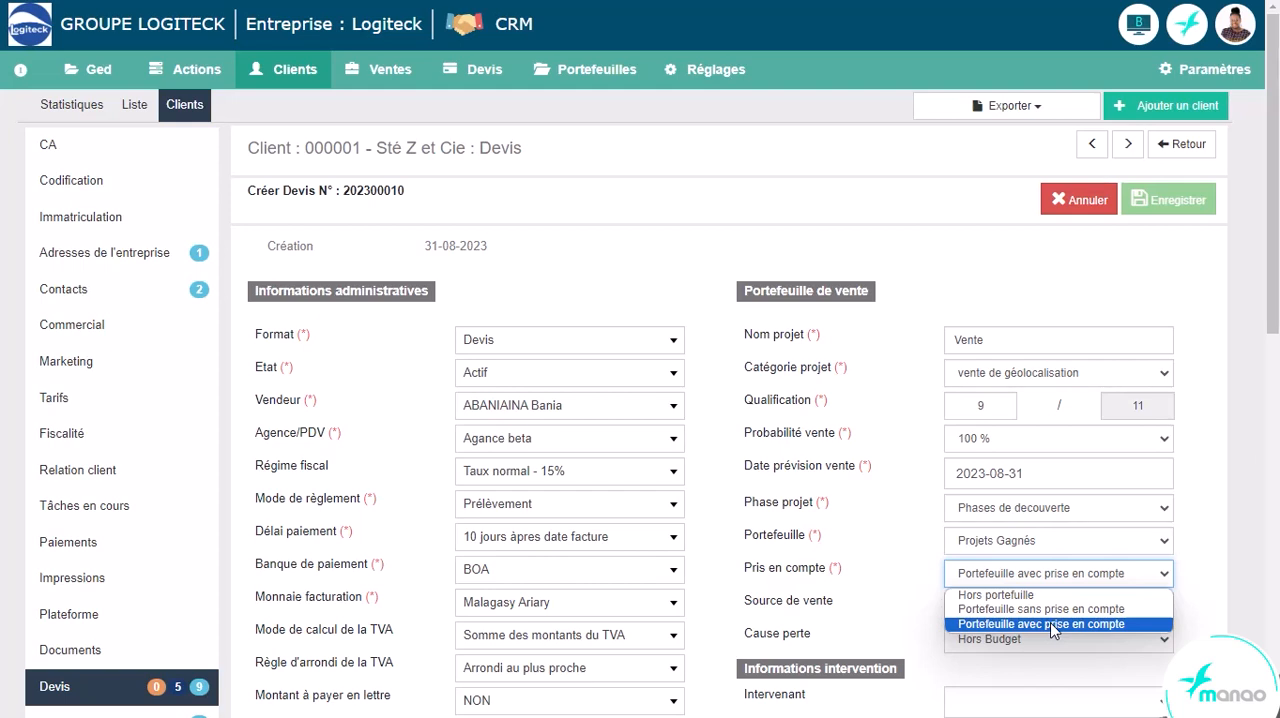
{"action": "left_click", "coordinate": [1199, 567]}
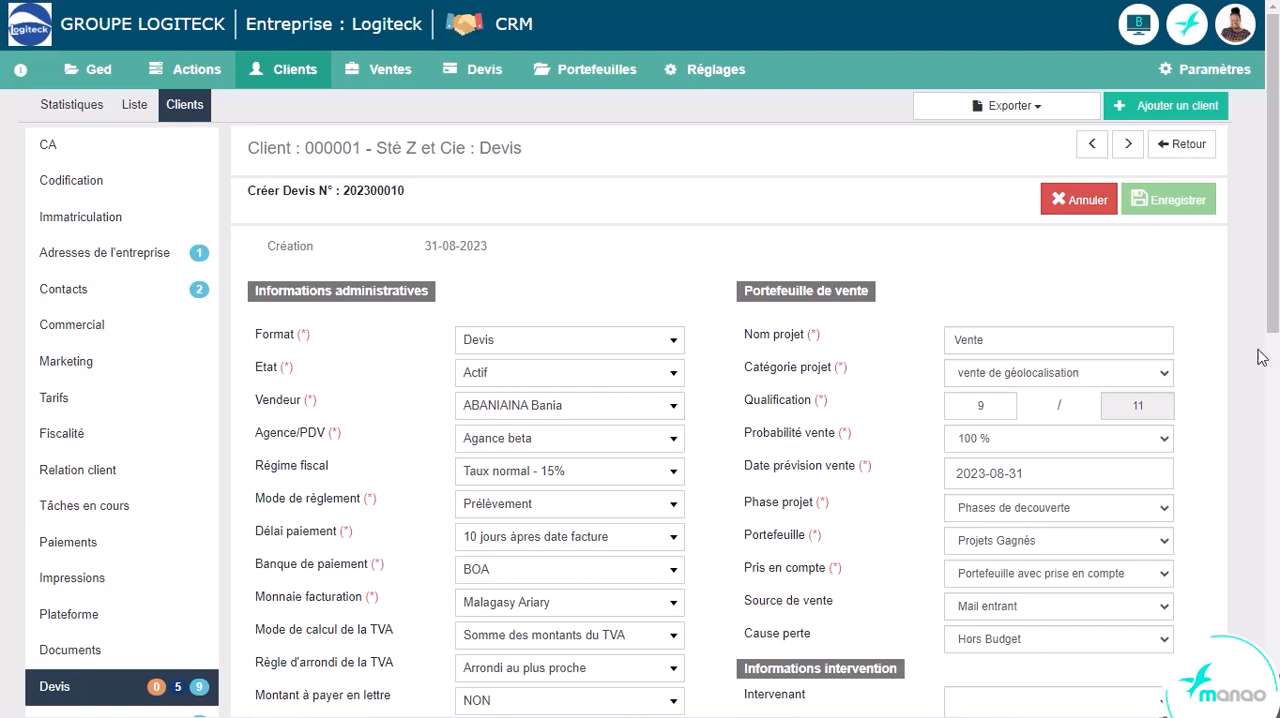
- Choose the client's PDG contact as the quote's recipient and validate the choice
{"action": "left_click_drag", "start_coordinate": [1265, 320], "coordinate": [1267, 672]}
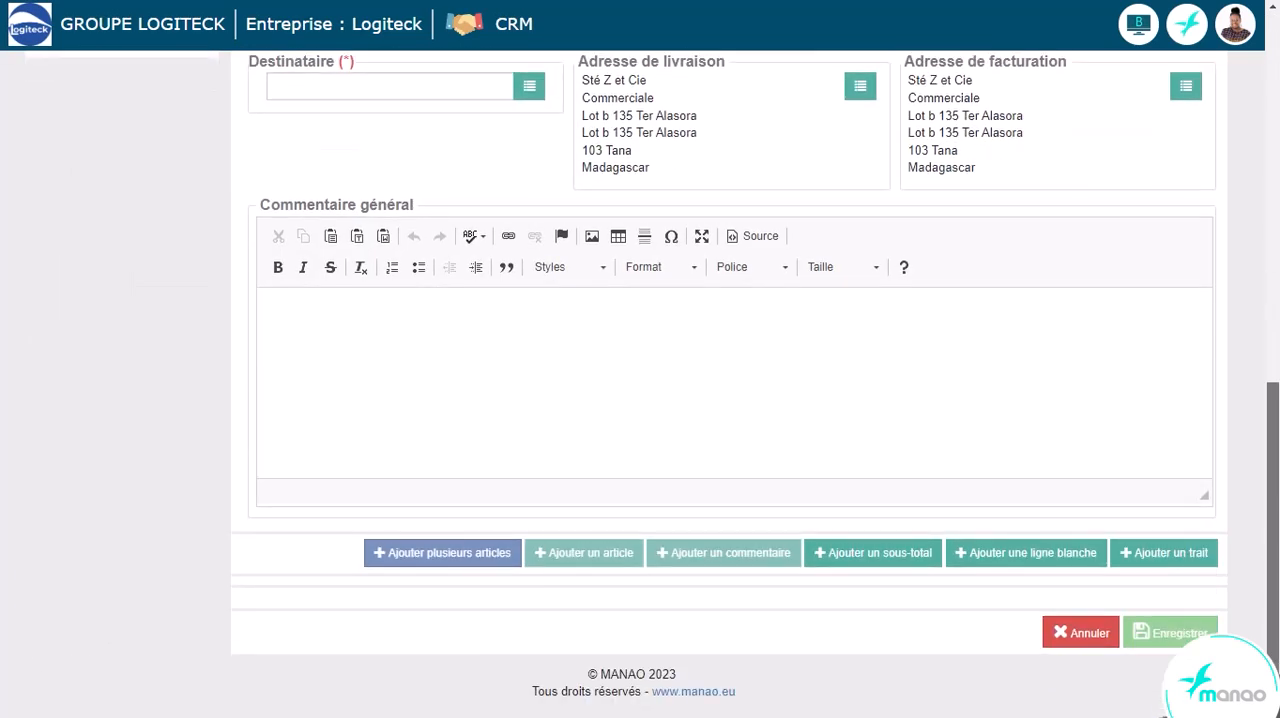
{"action": "left_click", "coordinate": [530, 88]}
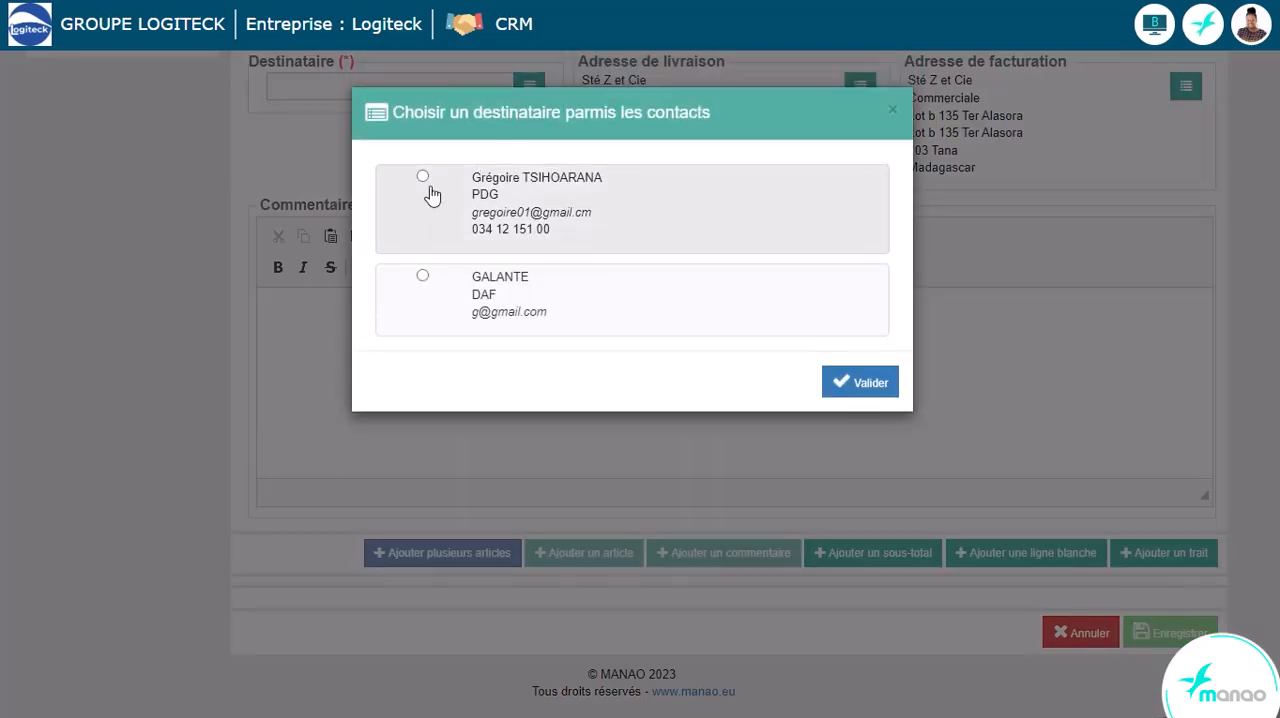
{"action": "left_click", "coordinate": [423, 177]}
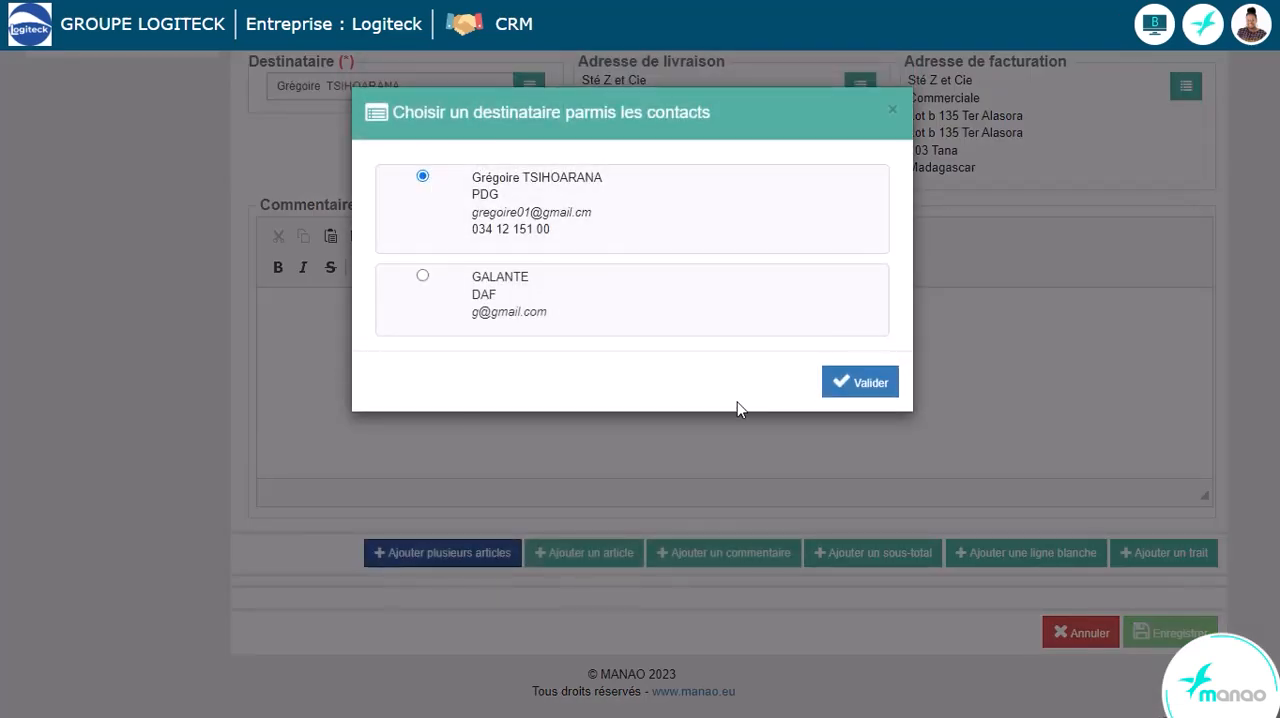
{"action": "left_click", "coordinate": [858, 384]}
- Add the article P206 S16 - Huawei Matebook D15 to the quote
{"action": "left_click", "coordinate": [592, 558]}
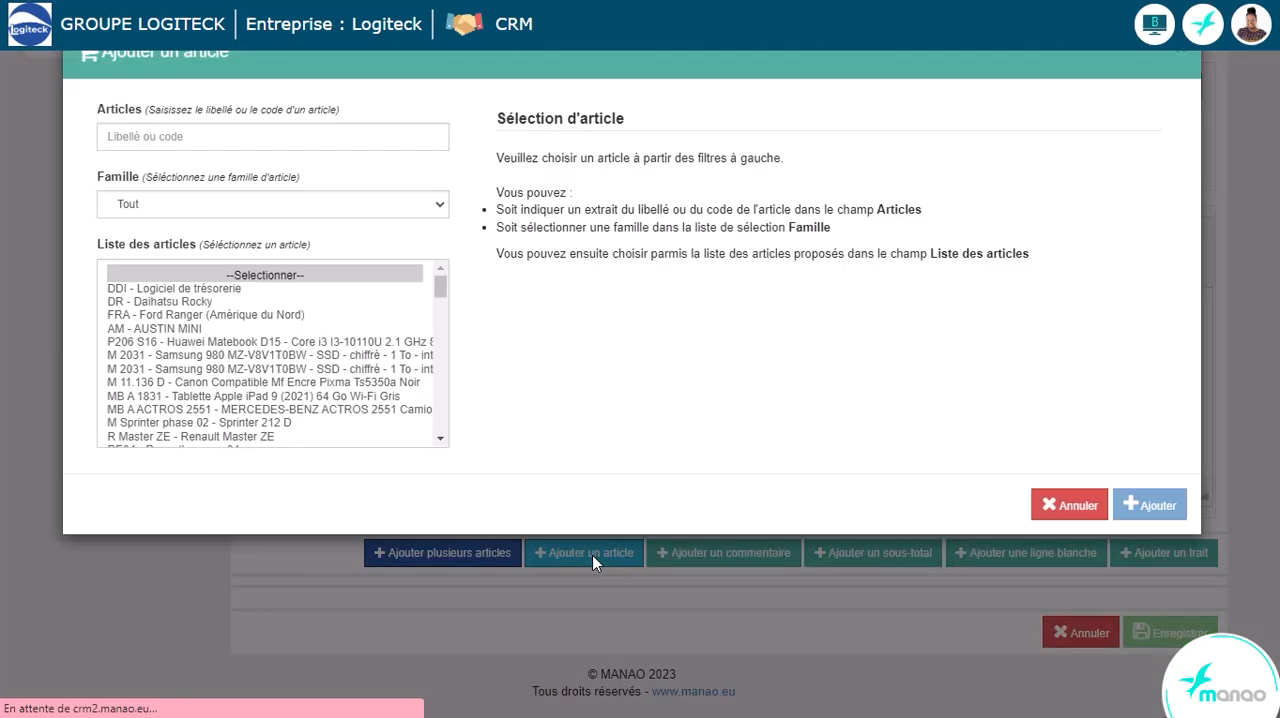
{"action": "left_click", "coordinate": [290, 375]}
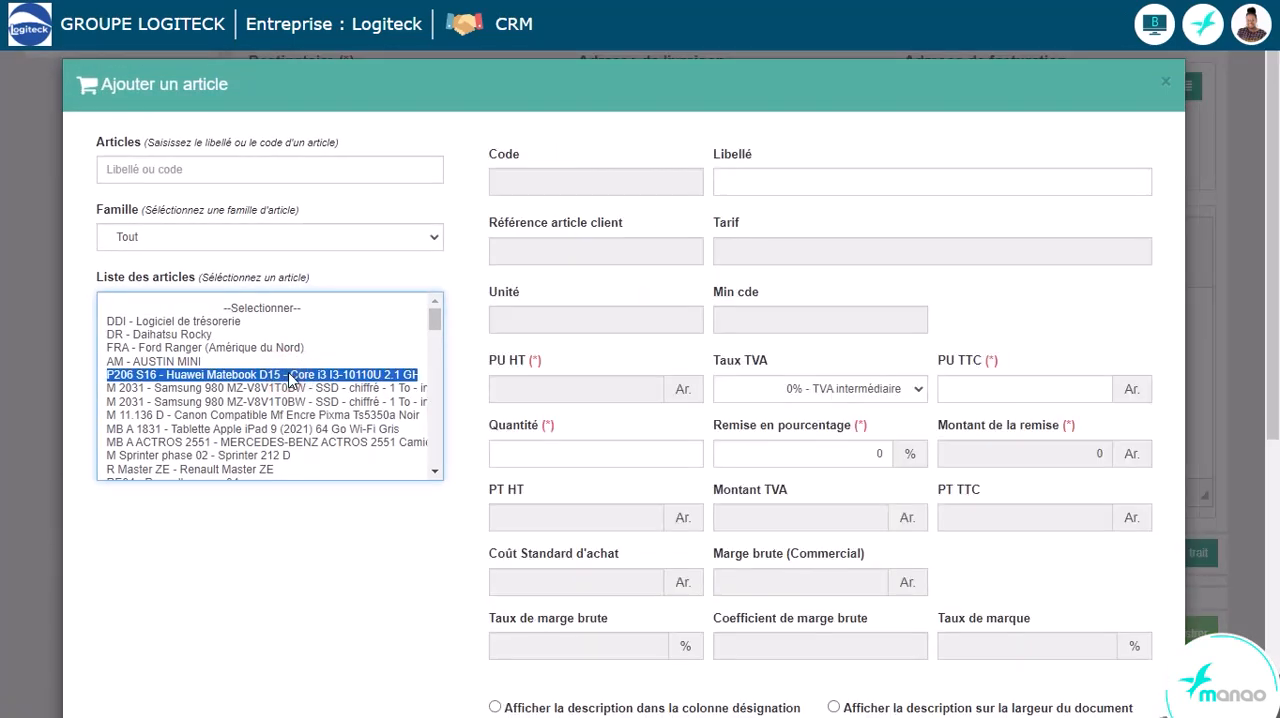
{"action": "scroll", "coordinate": [1090, 496], "scroll_direction": "down", "scroll_amount": 5}
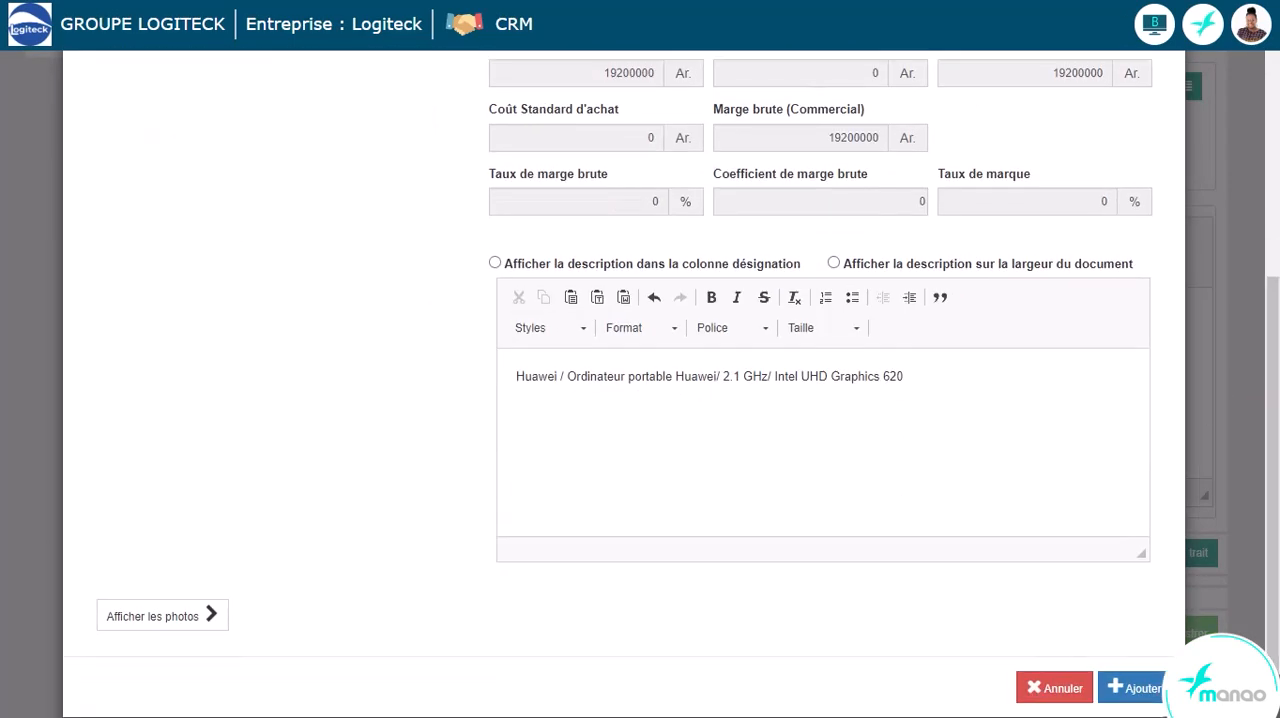
{"action": "left_click", "coordinate": [1130, 689]}
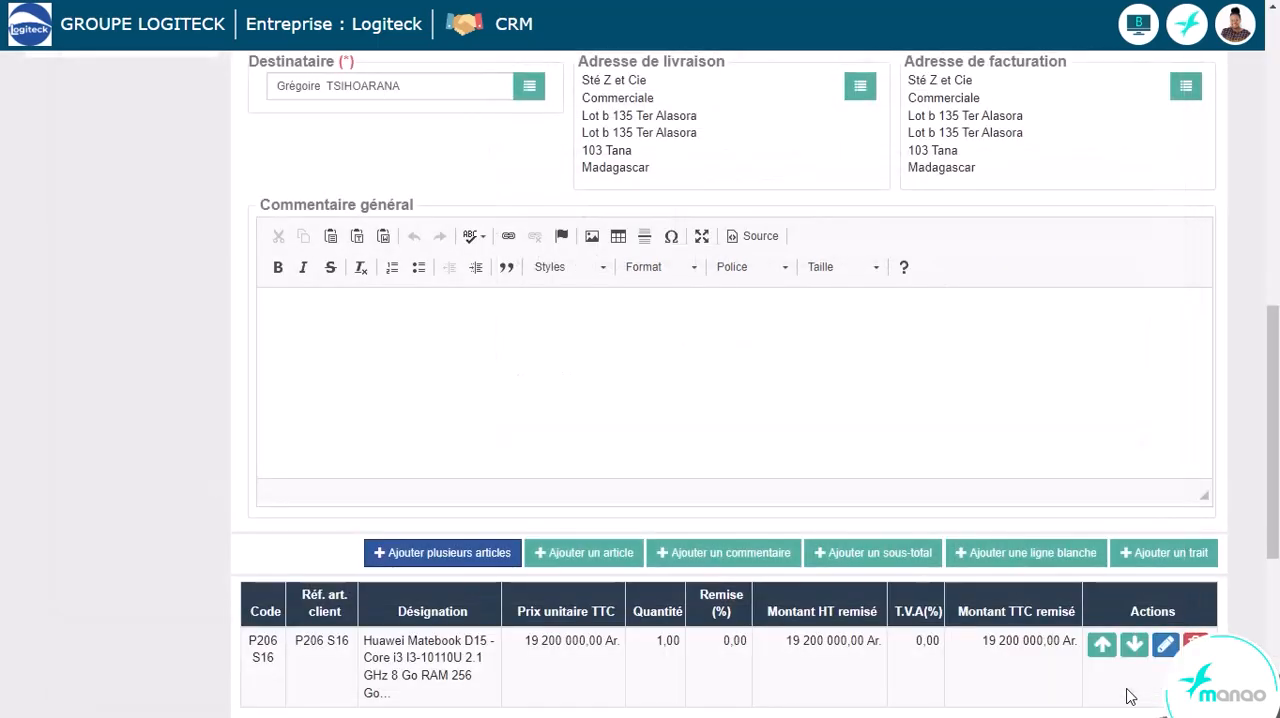
- Save the quote and look over the client's list of active and inactive quotes
{"action": "scroll", "coordinate": [1272, 474], "scroll_direction": "down", "scroll_amount": 5}
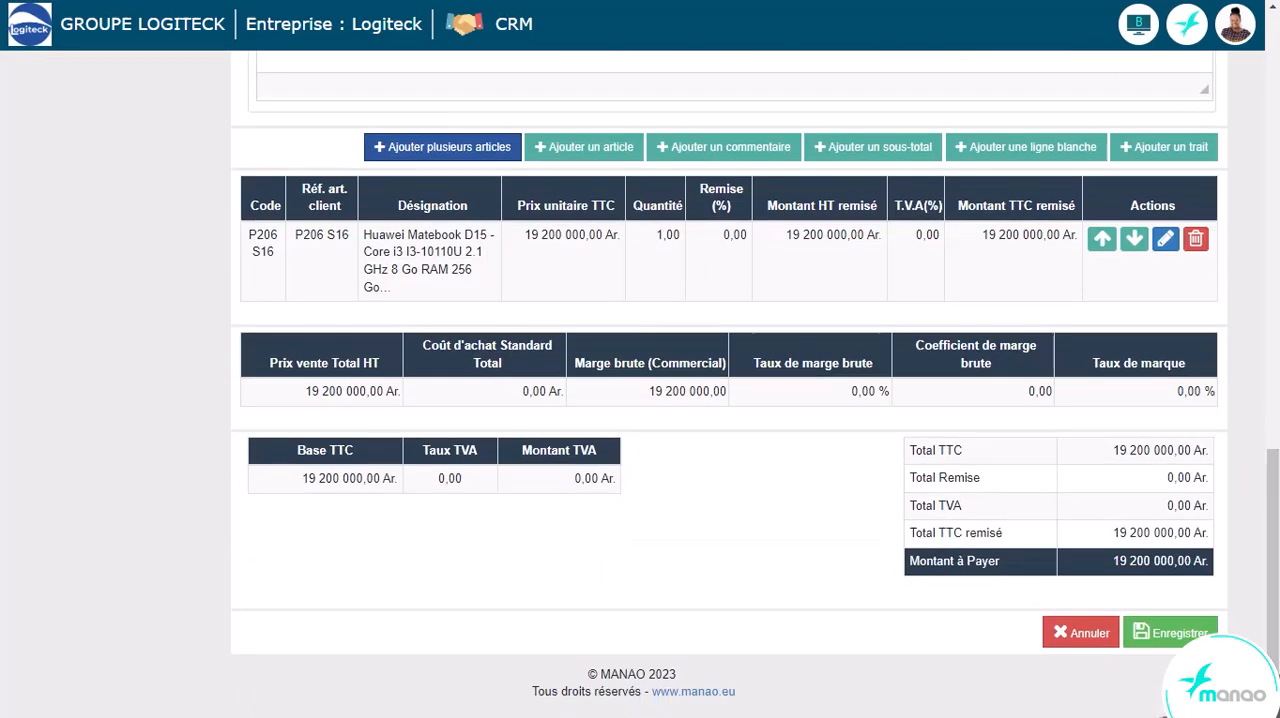
{"action": "left_click", "coordinate": [1168, 636]}
{"action": "scroll", "coordinate": [1165, 632], "scroll_direction": "down", "scroll_amount": 3}
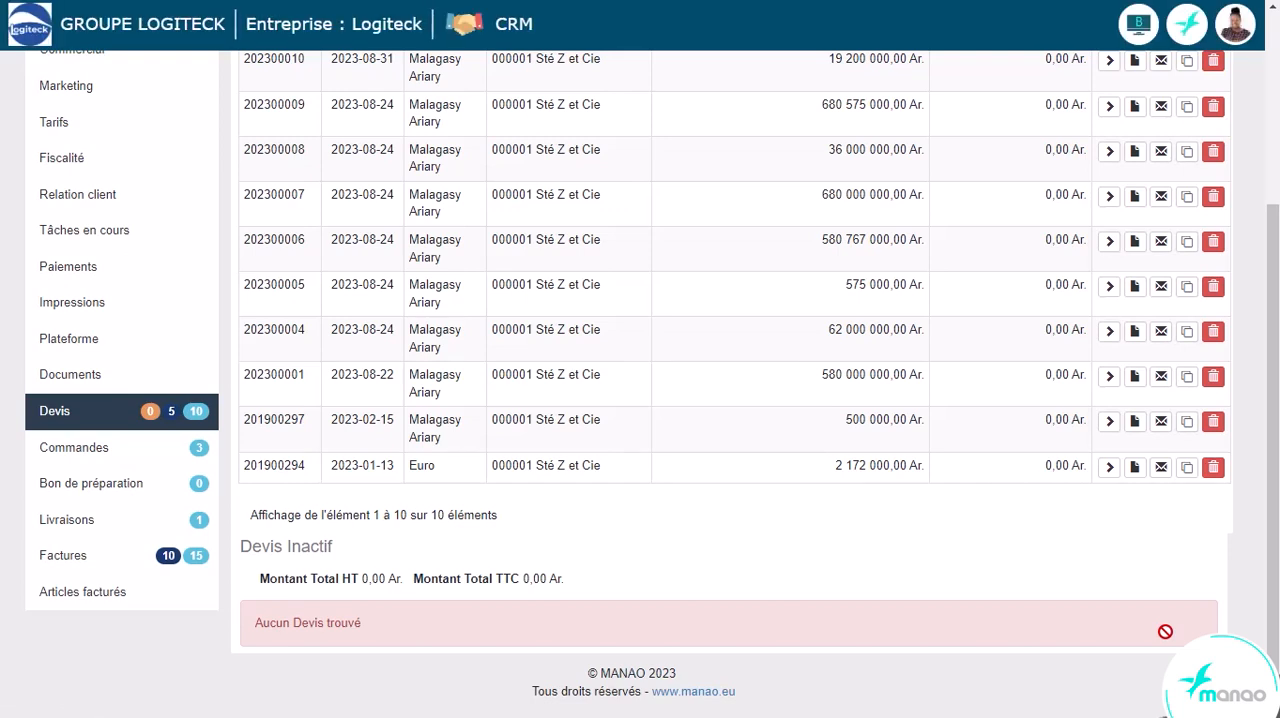
{"action": "scroll", "coordinate": [1272, 366], "scroll_direction": "up", "scroll_amount": 3}
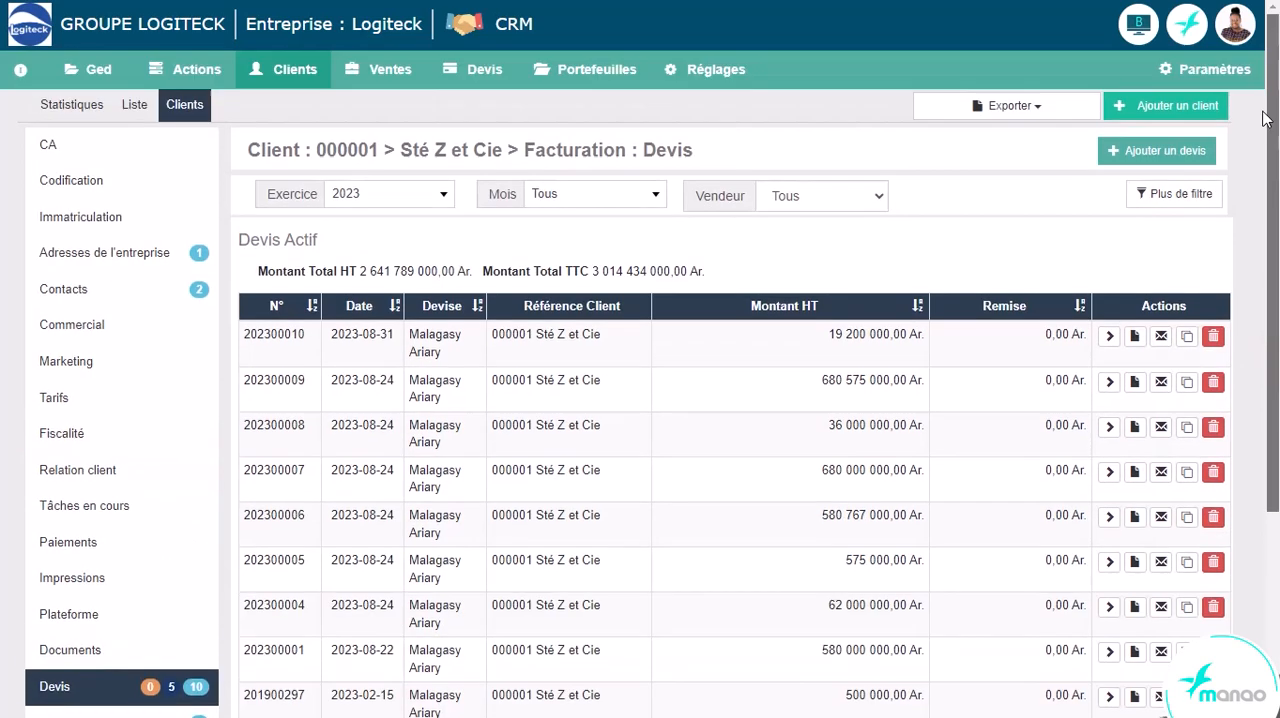
- Review the company portfolio summary, the portfolio contents of all agencies and those of agency AG B
{"action": "left_click", "coordinate": [609, 74]}
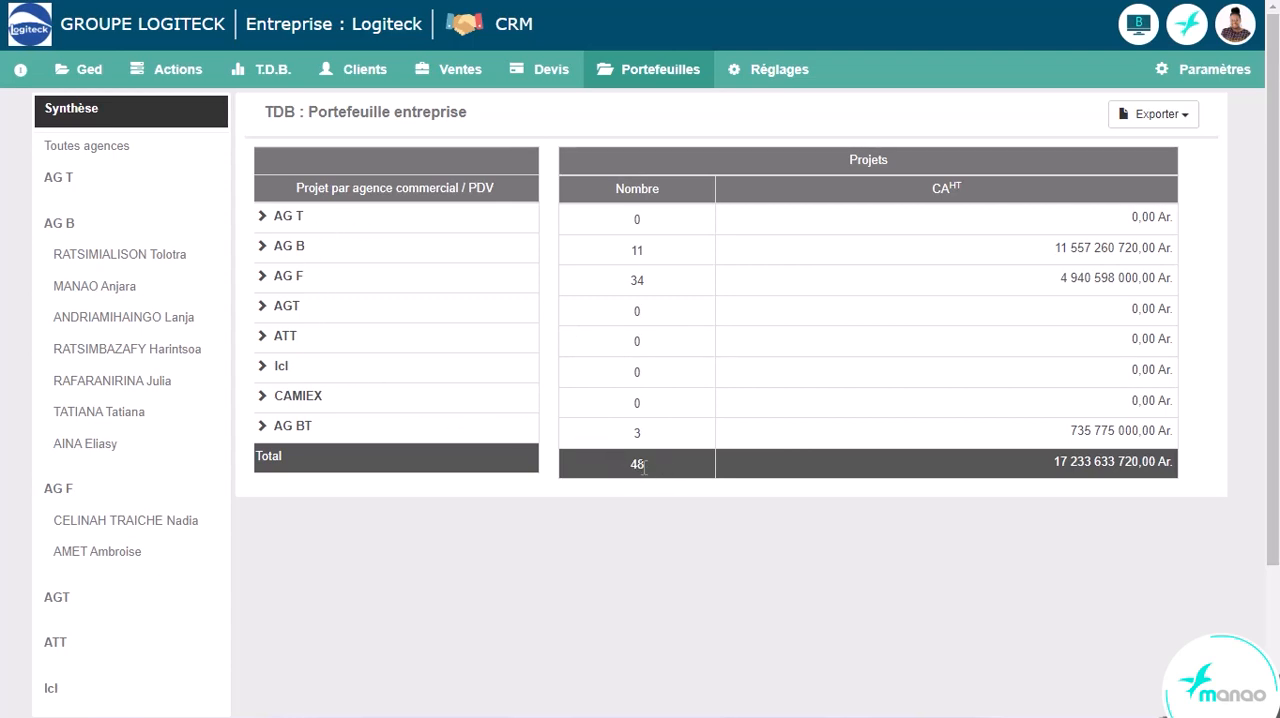
{"action": "left_click", "coordinate": [162, 160]}
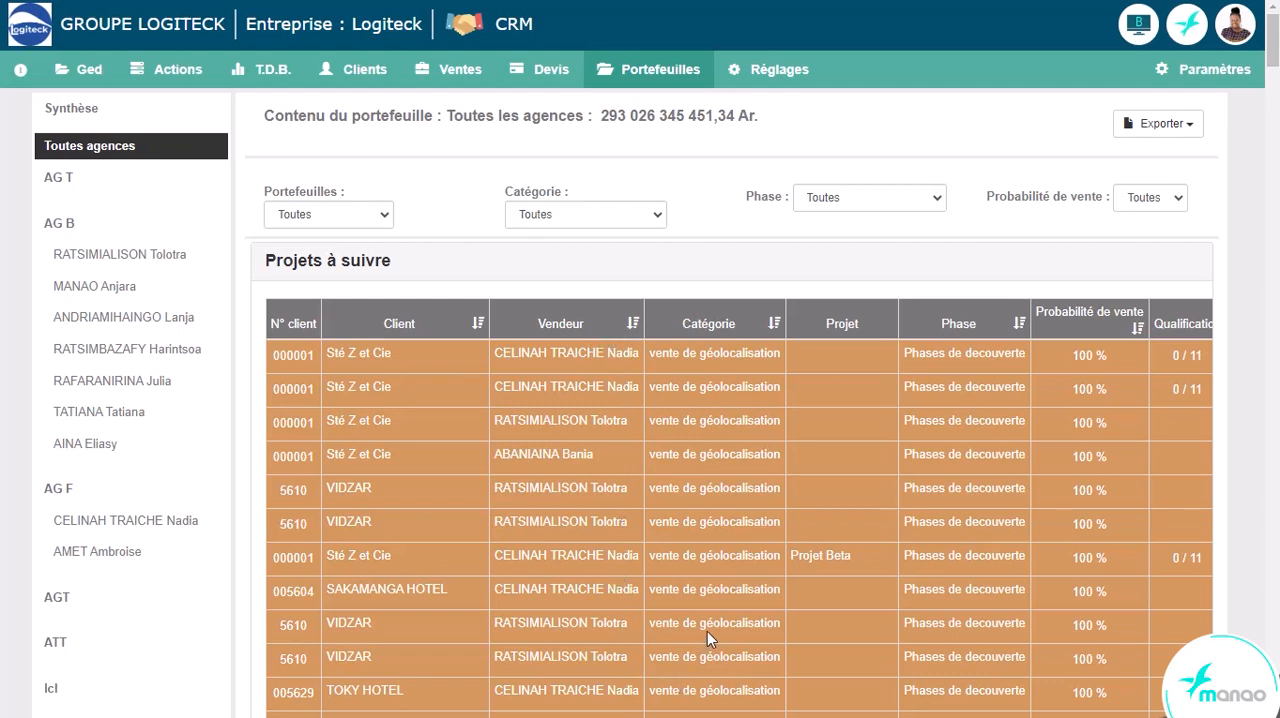
{"action": "left_click", "coordinate": [122, 238]}
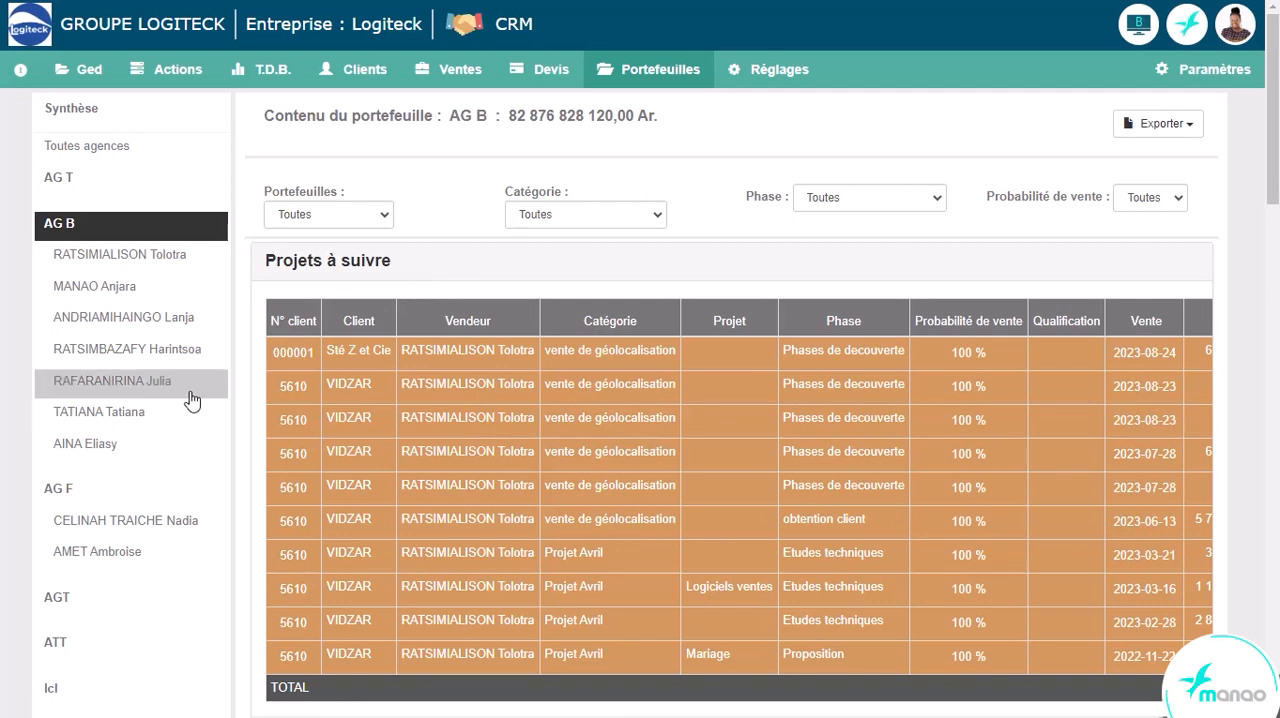
- View the first AG B salesperson's portfolio and access the client quote of the Projets à suivre entry dated 2023-03-21
{"action": "left_click", "coordinate": [160, 258]}
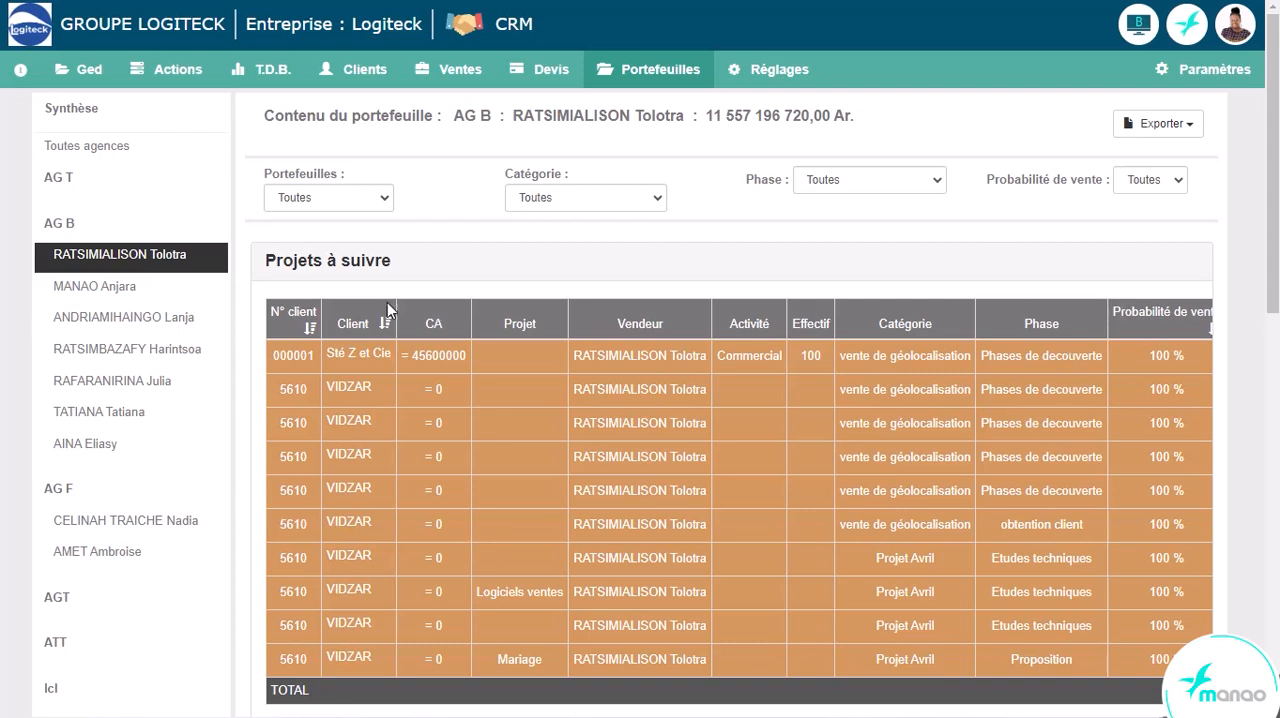
{"action": "left_click_drag", "start_coordinate": [1272, 299], "coordinate": [1266, 272]}
{"action": "scroll", "coordinate": [903, 571], "scroll_direction": "down", "scroll_amount": 1}
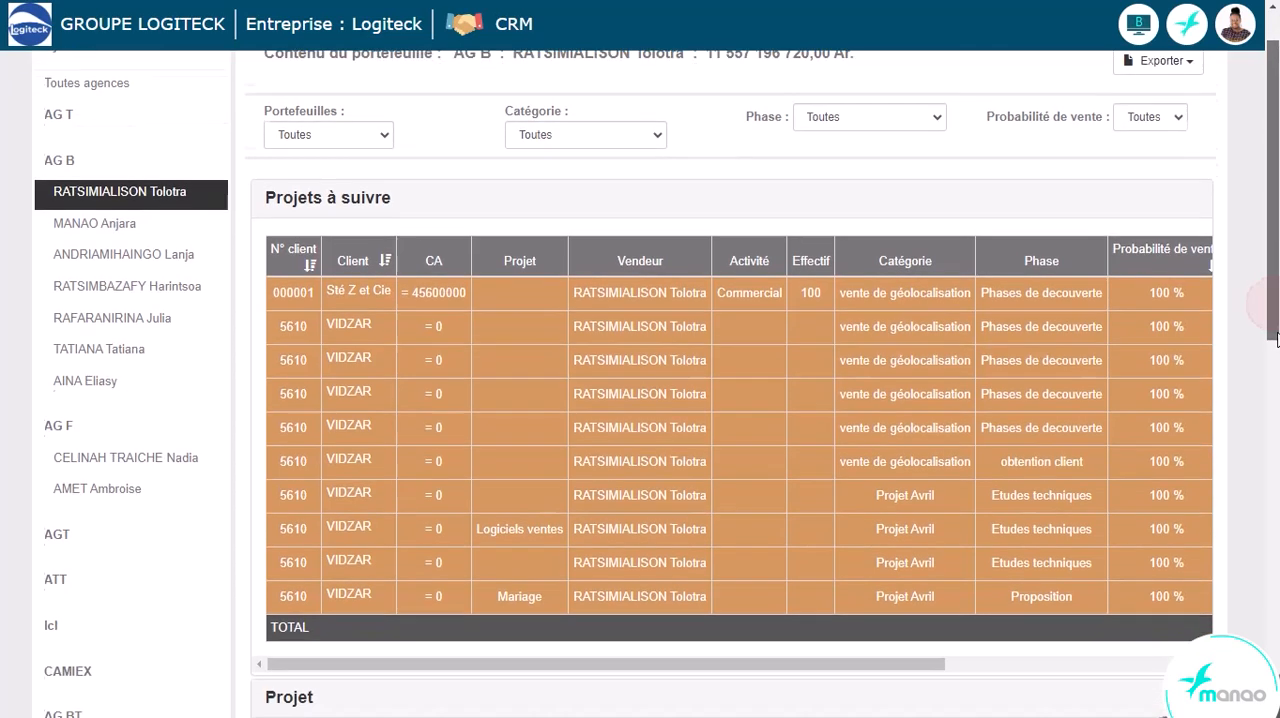
{"action": "left_click_drag", "start_coordinate": [843, 655], "coordinate": [1171, 631]}
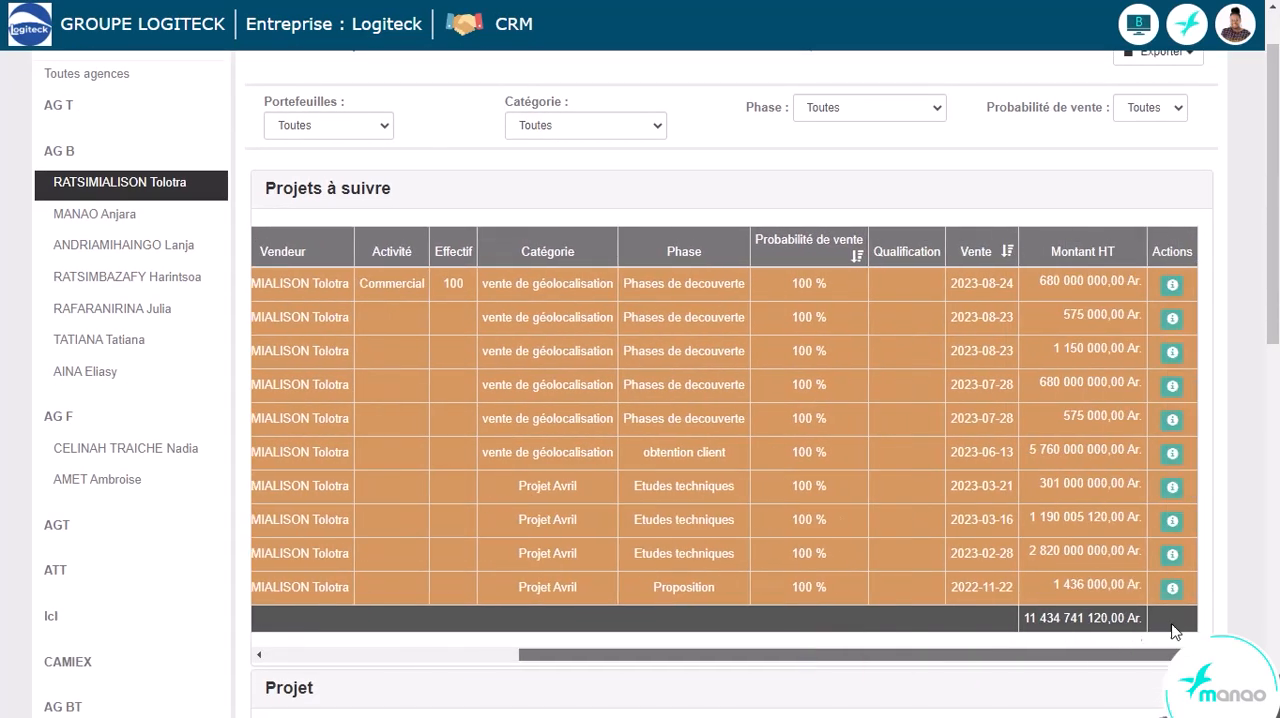
{"action": "left_click", "coordinate": [1172, 486]}
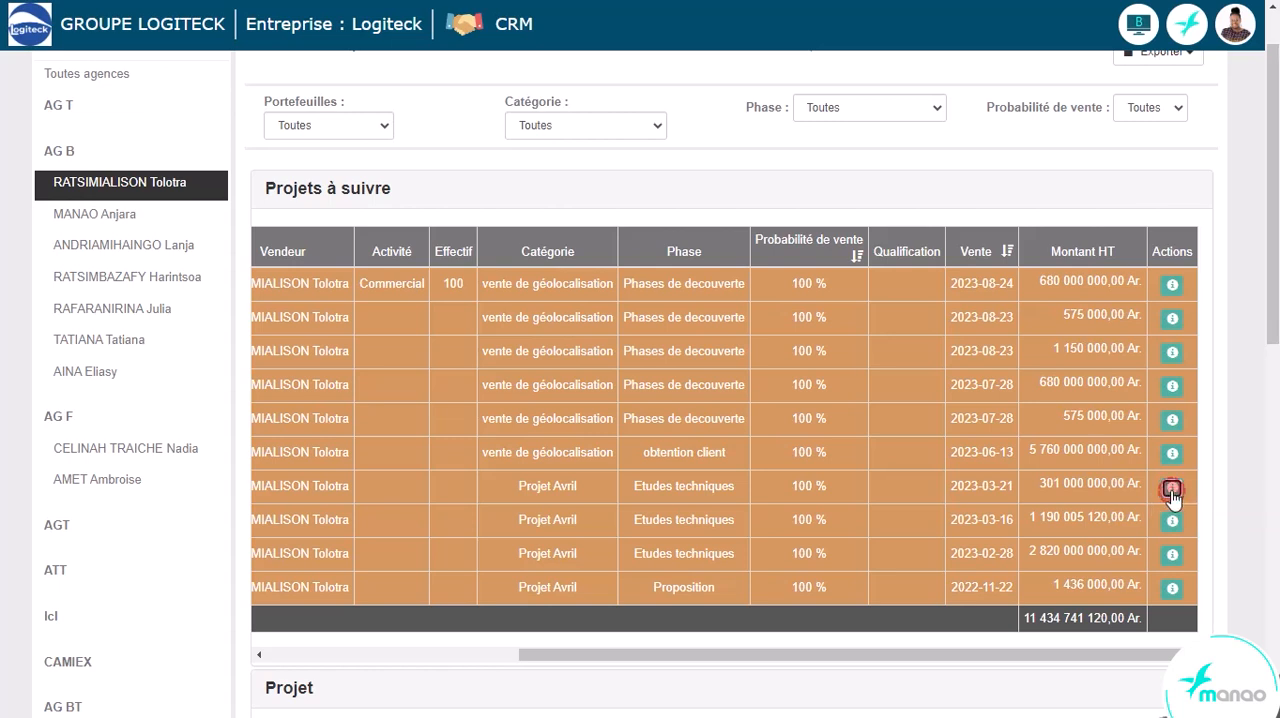